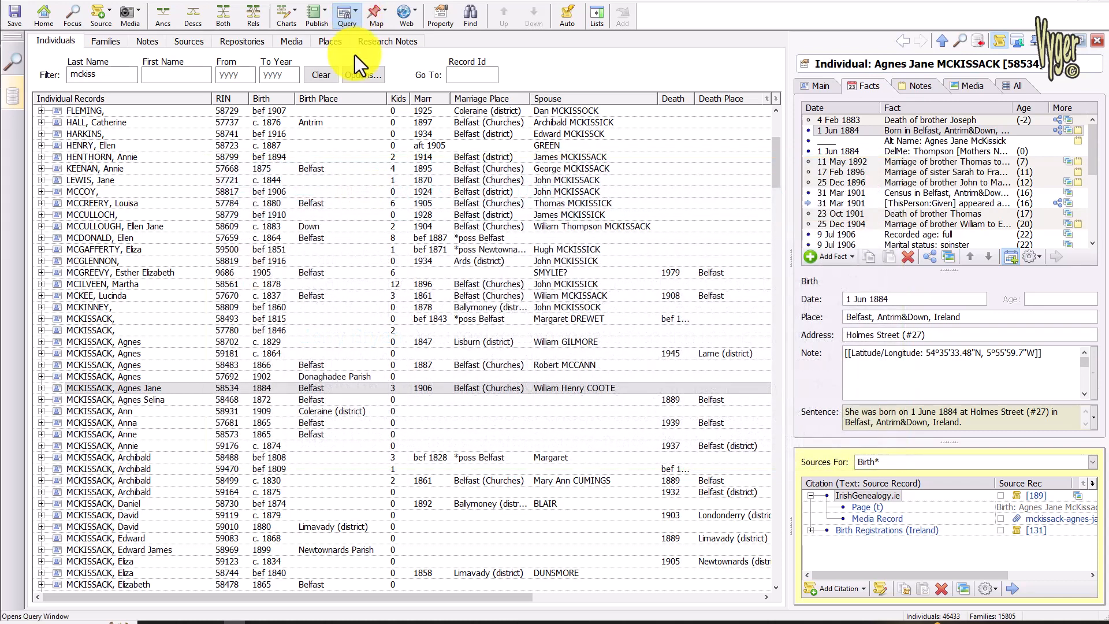
Run the Witnessed Events query and look through the roles recorded for each witness
mouse_move(408, 115)
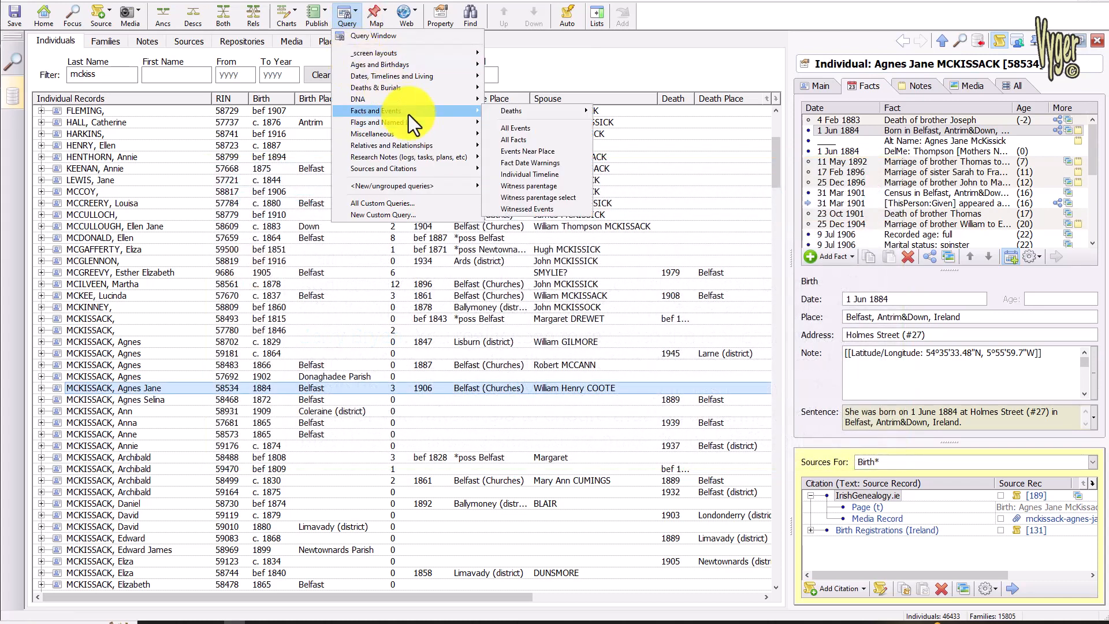
click(532, 209)
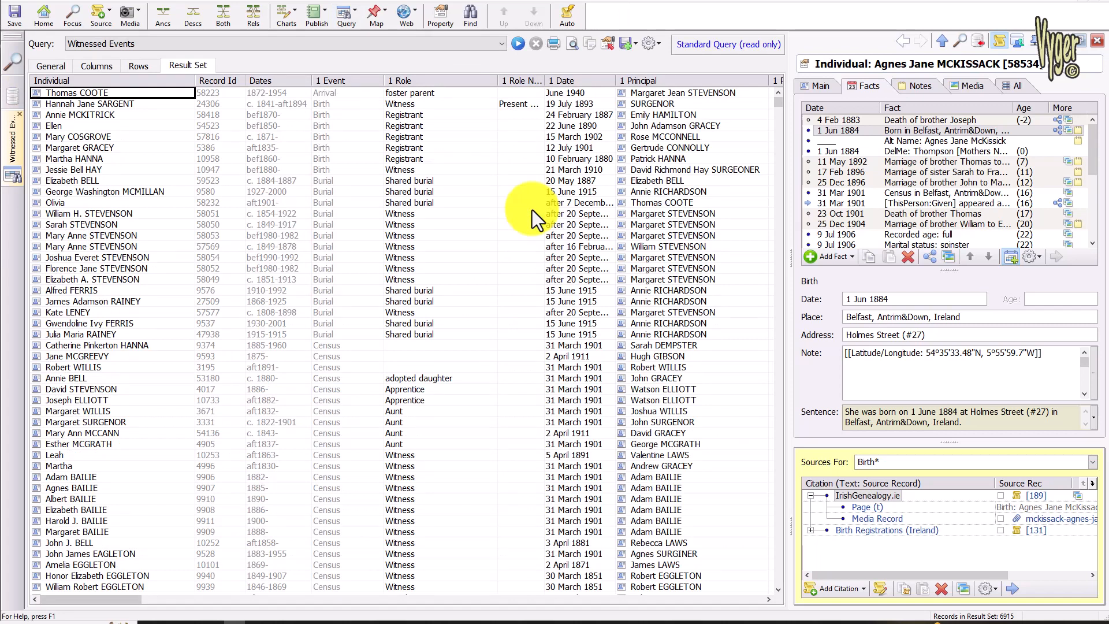
drag(780, 101, 779, 116)
drag(778, 117, 778, 123)
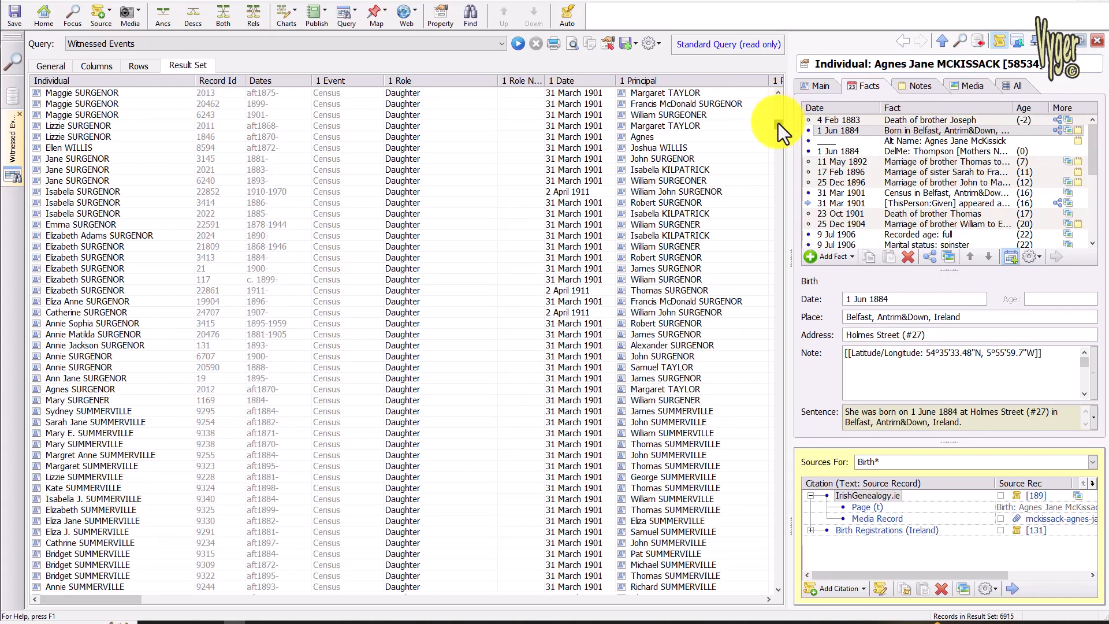
drag(778, 188, 774, 382)
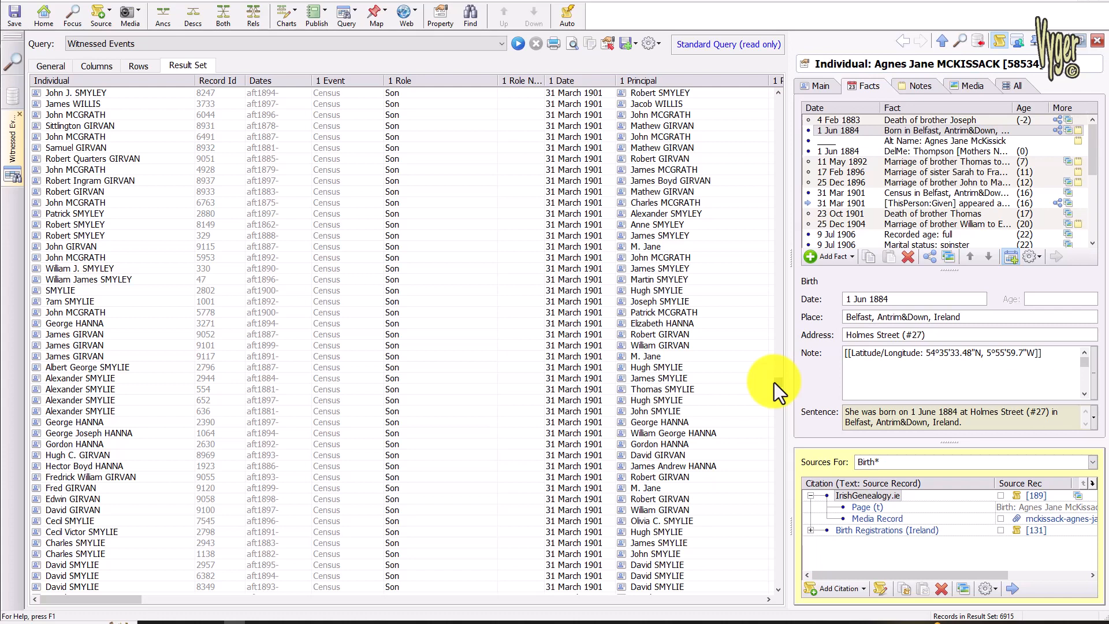
drag(774, 383, 779, 305)
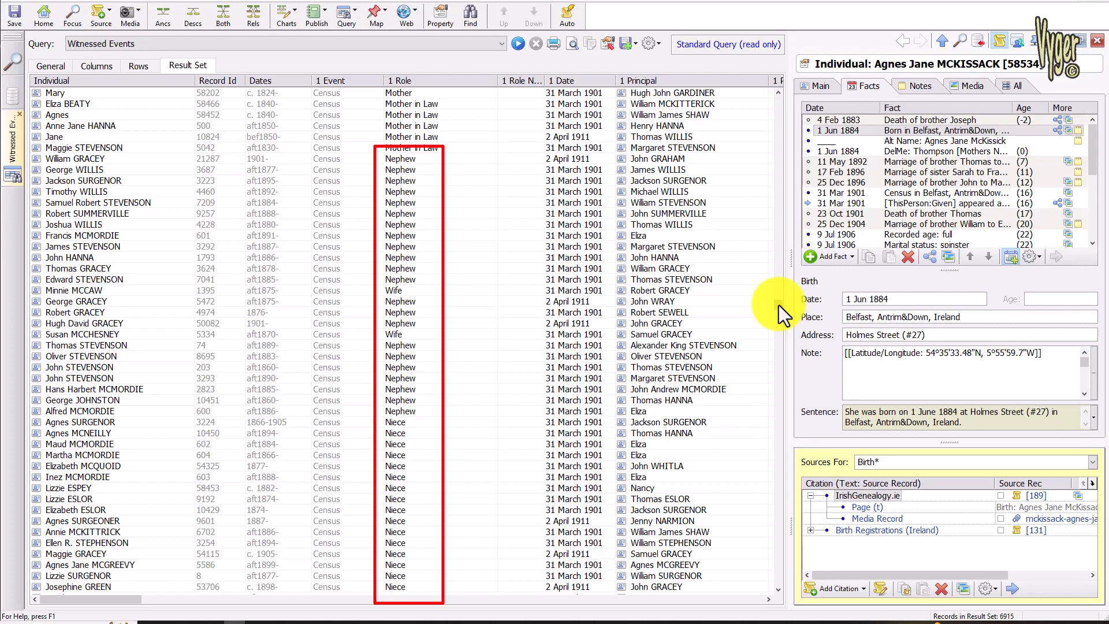
drag(783, 401, 788, 489)
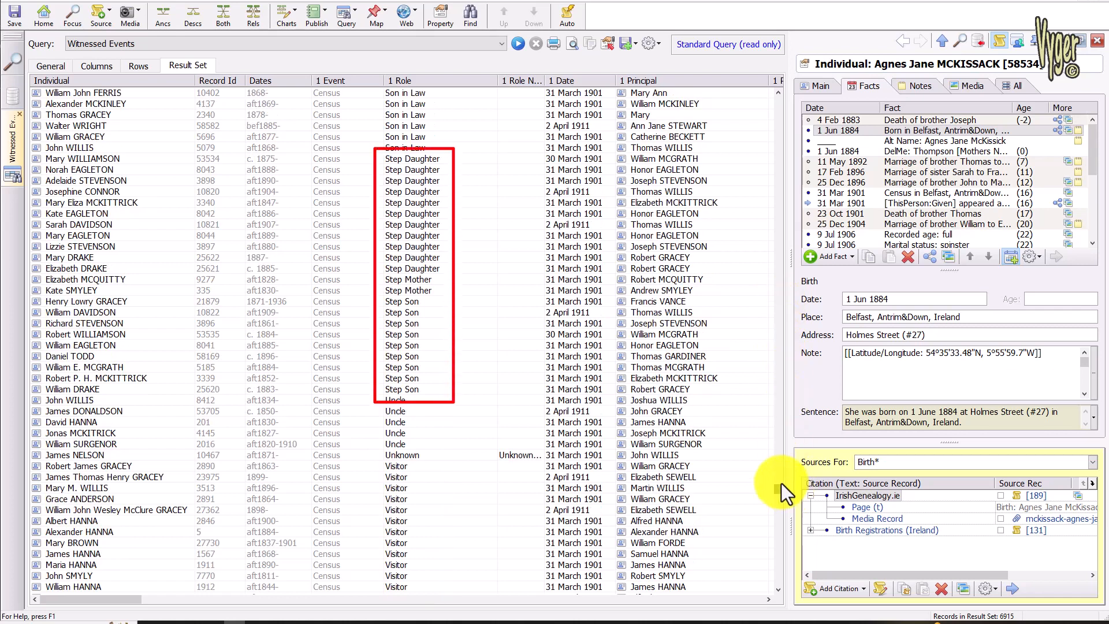
scroll(328, 105, down, 11)
Examine the individuals, their step roles and the parent columns in the Witness parentage select results
drag(328, 106, 433, 235)
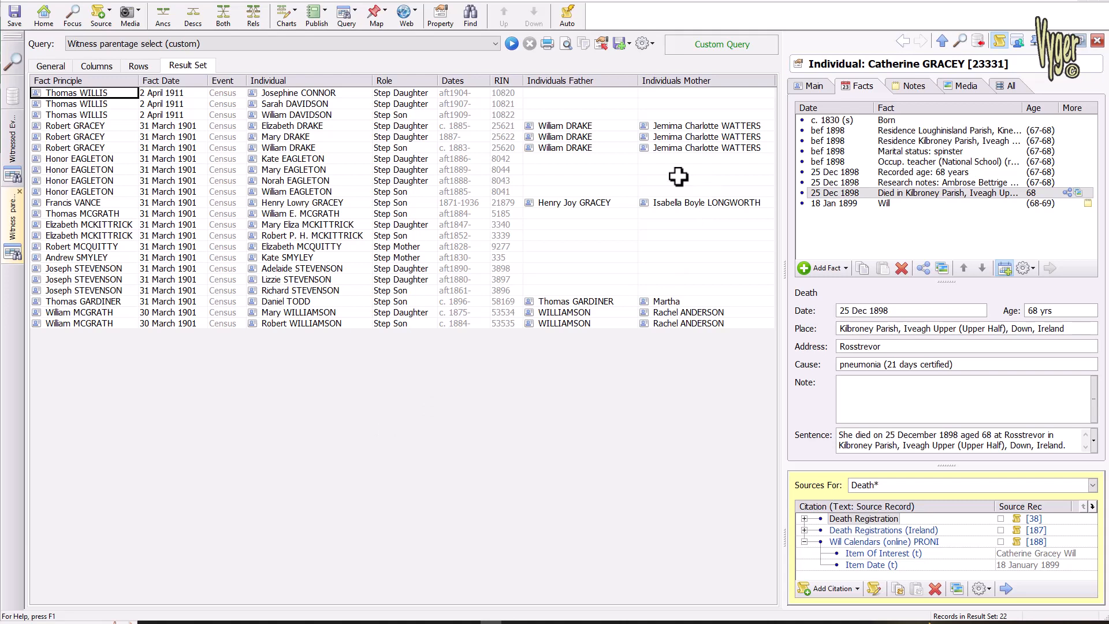
drag(559, 214, 688, 284)
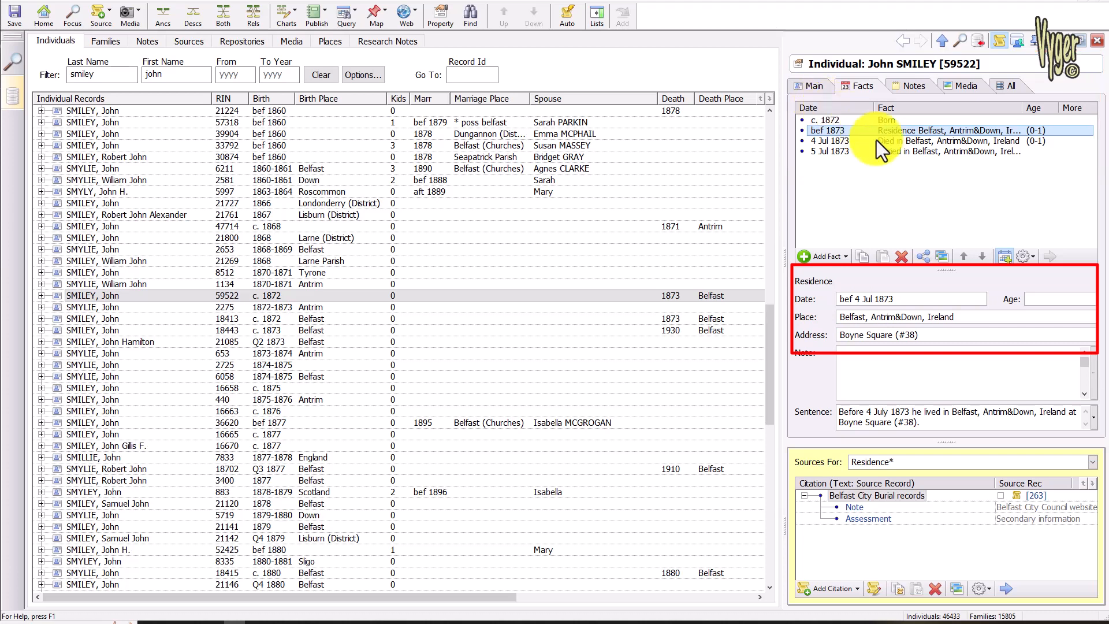
Start adding an existing individual as a witness to the selected person's burial of 5 Jul 1873
click(896, 153)
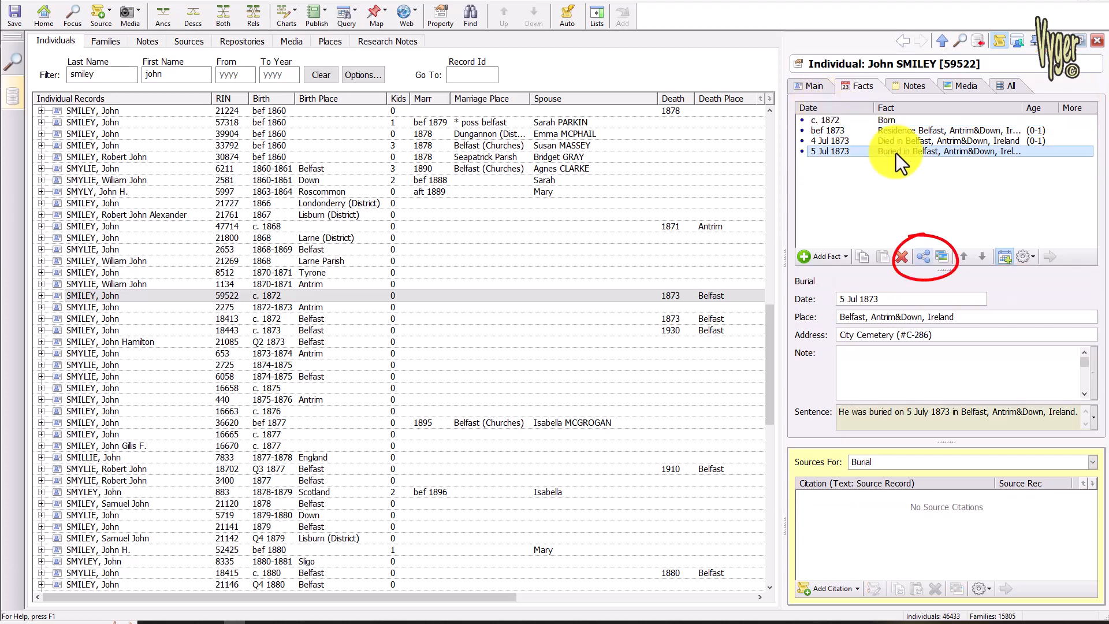
click(924, 257)
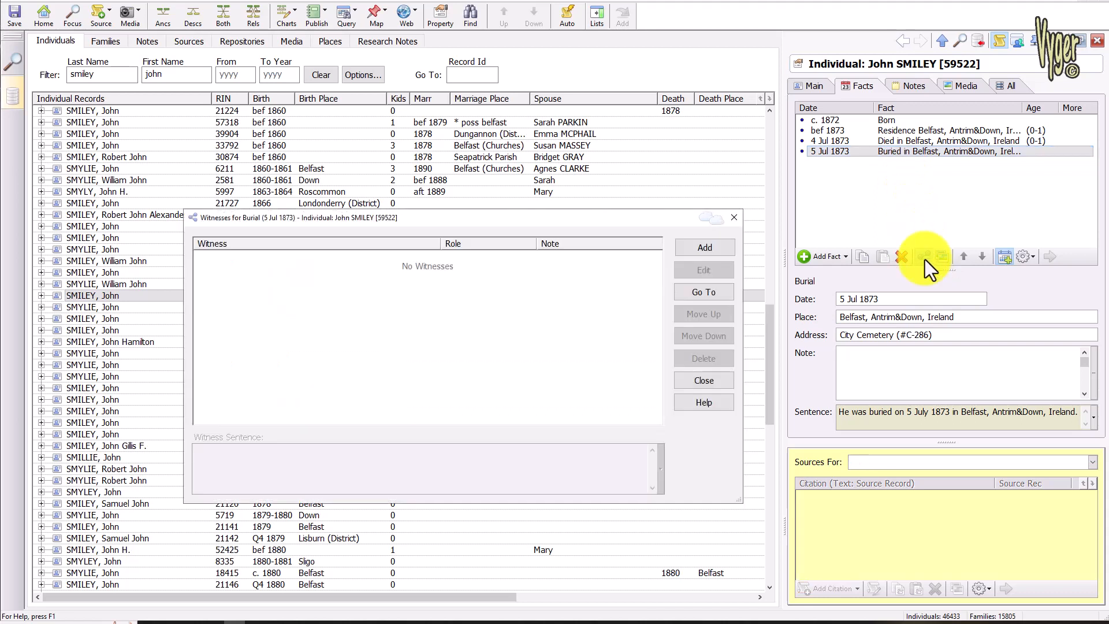
click(704, 248)
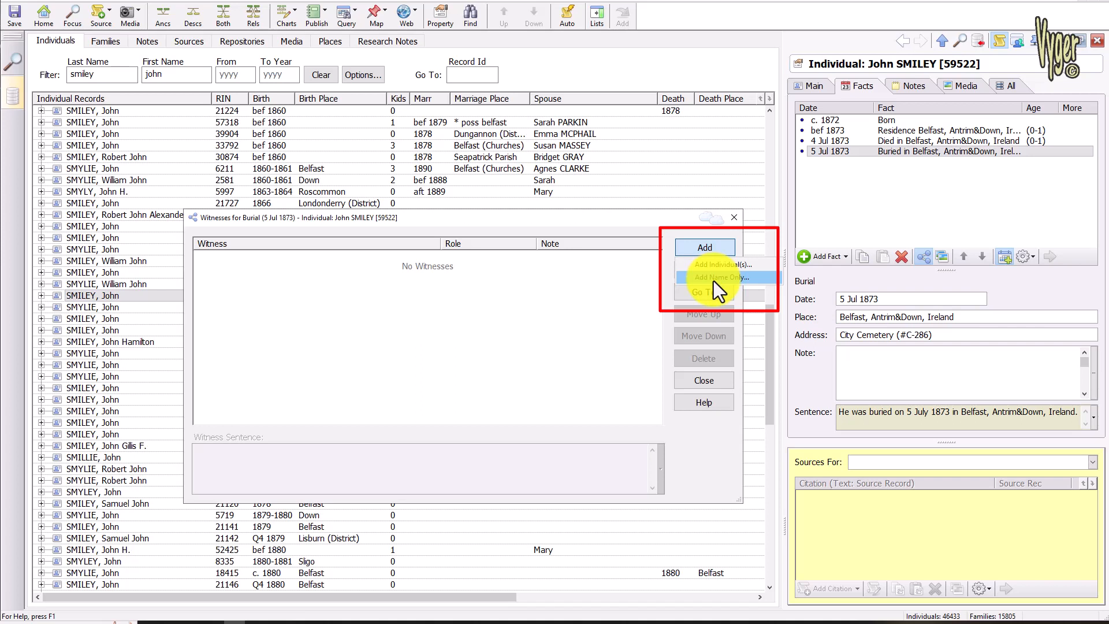
click(722, 265)
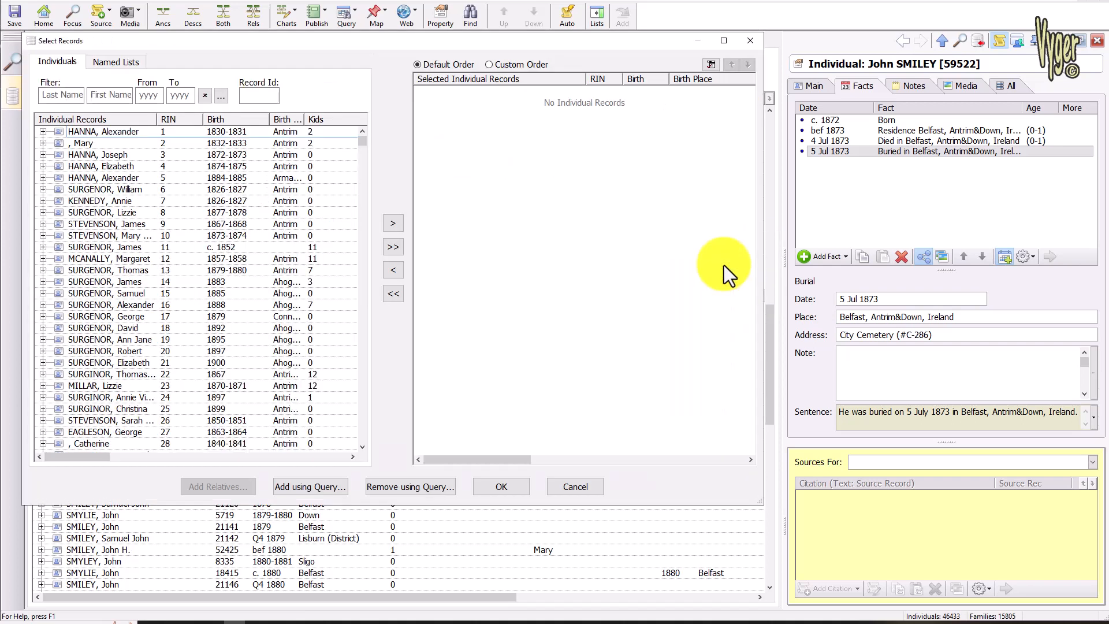
Filter the records by the witness's last and first name and add the last matching individual as the burial witness
click(46, 95)
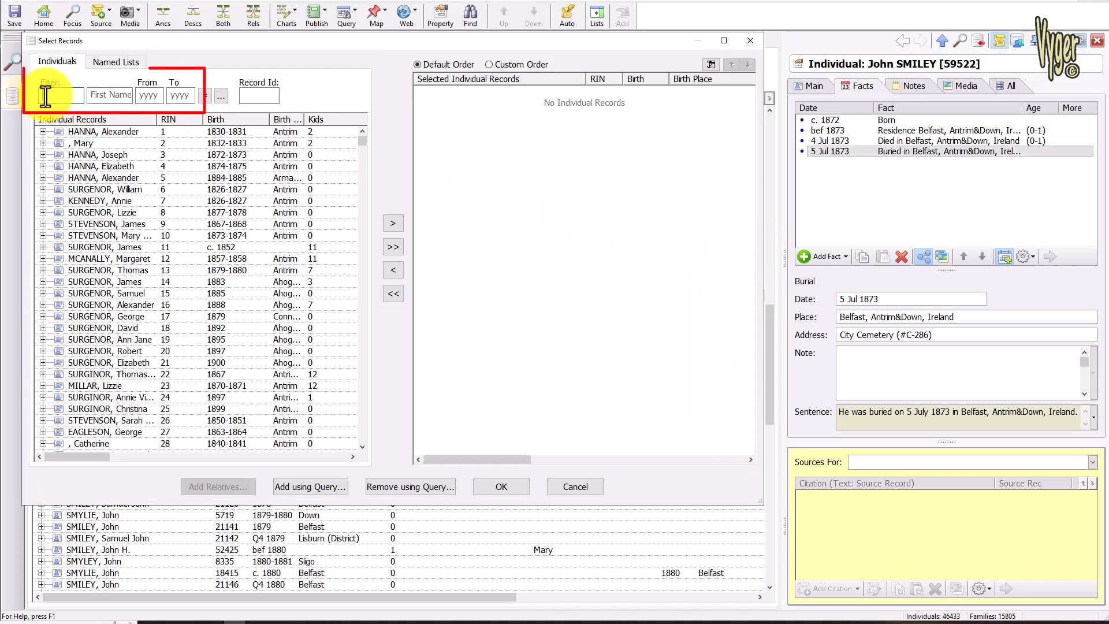
text(bel)
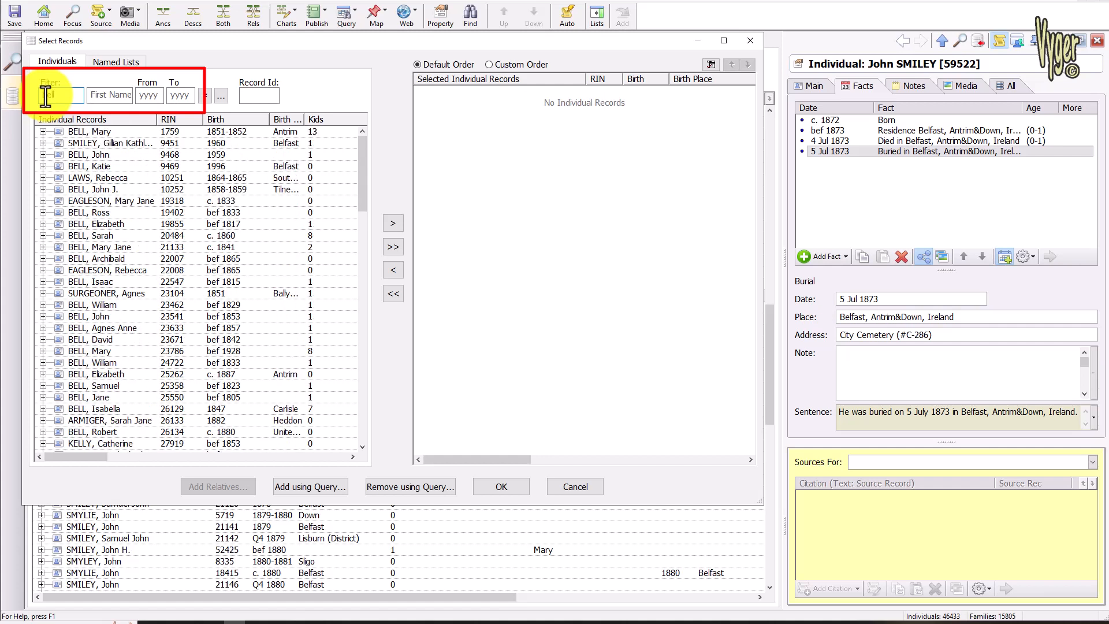
key(Tab)
text(elizab)
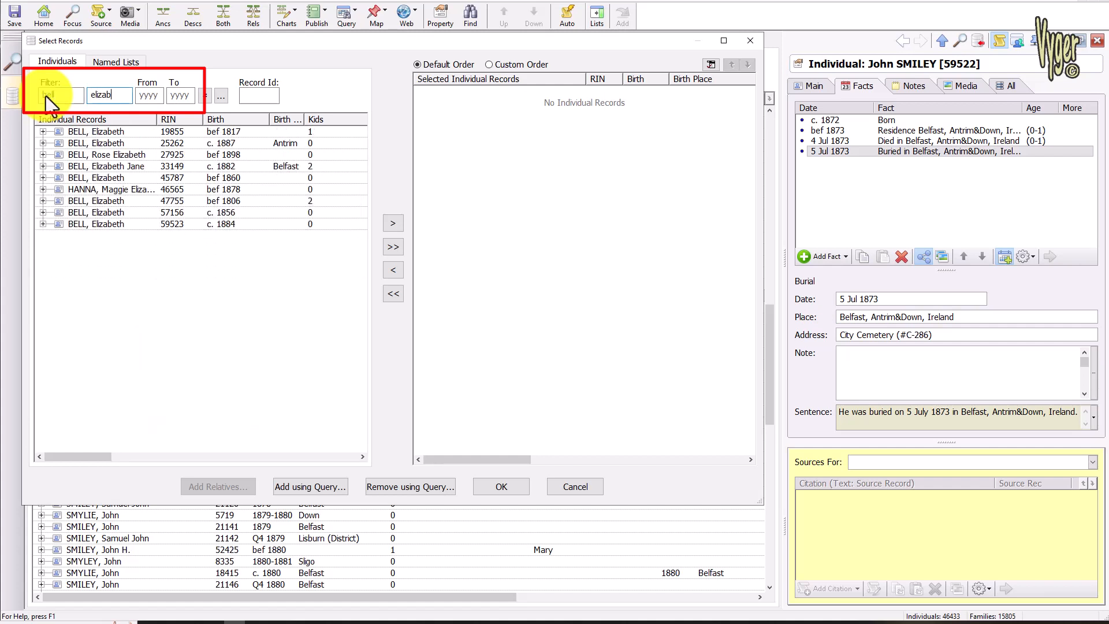
click(168, 227)
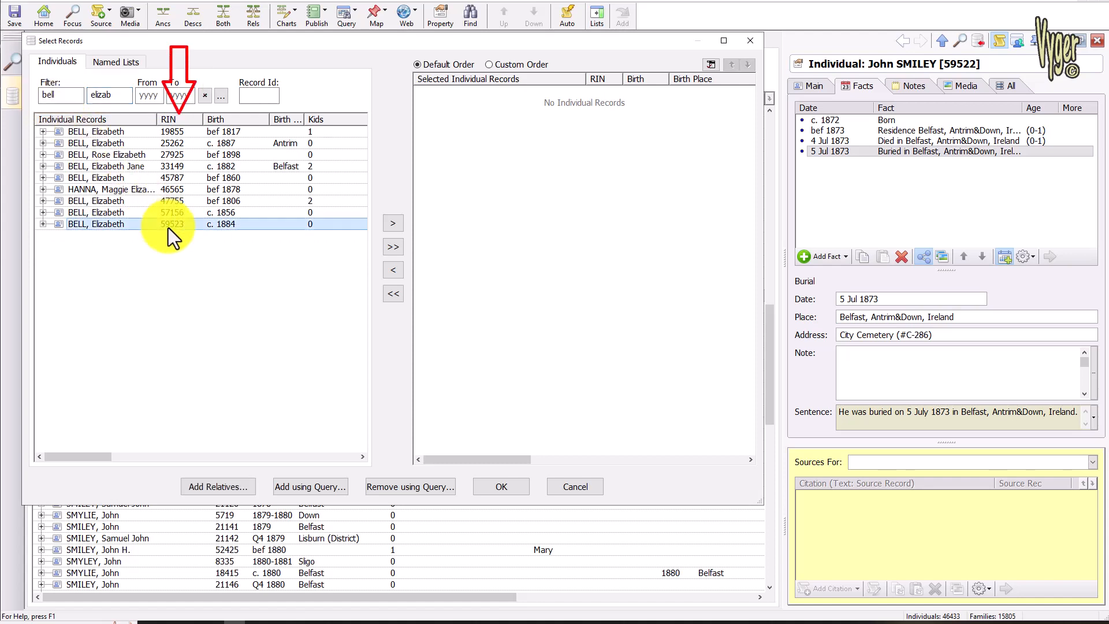
click(43, 224)
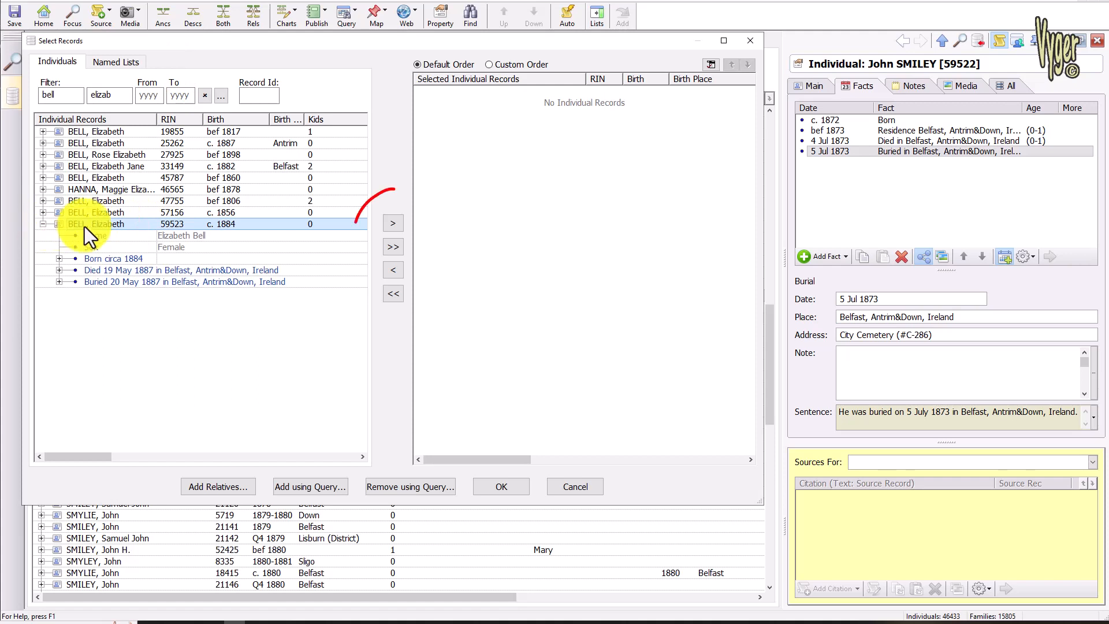
click(393, 225)
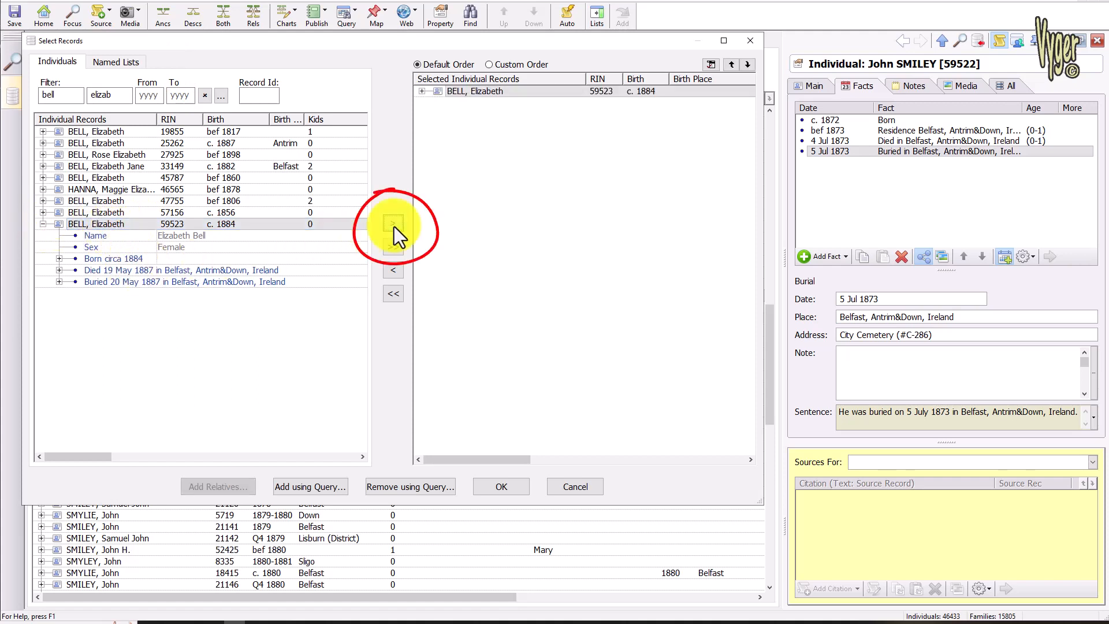
click(494, 490)
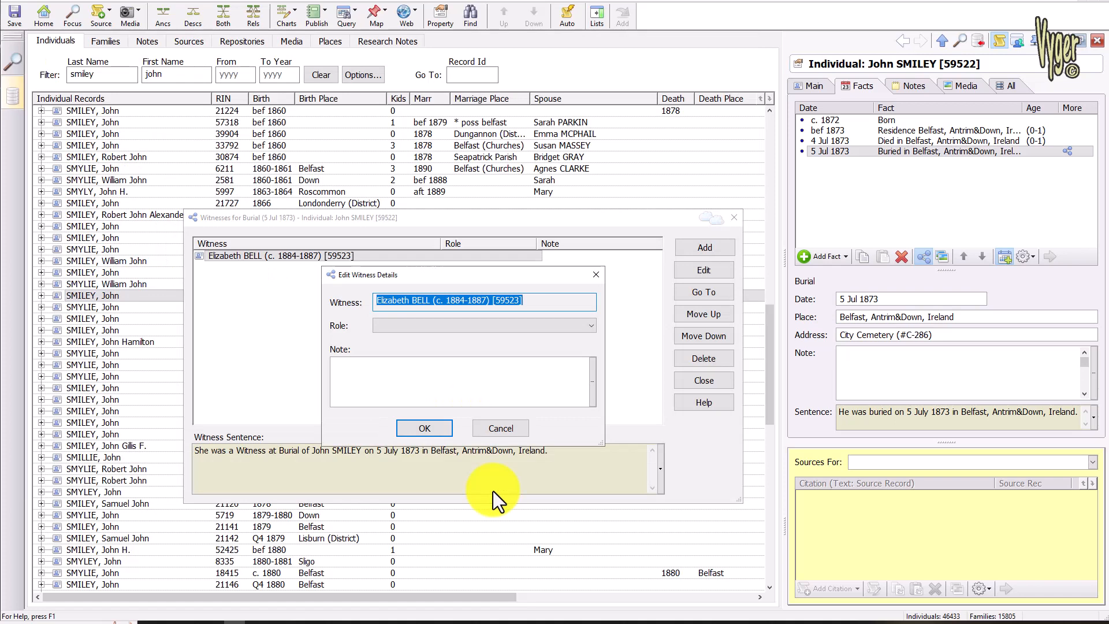
Set the new burial witness's role to Shared burial
click(591, 327)
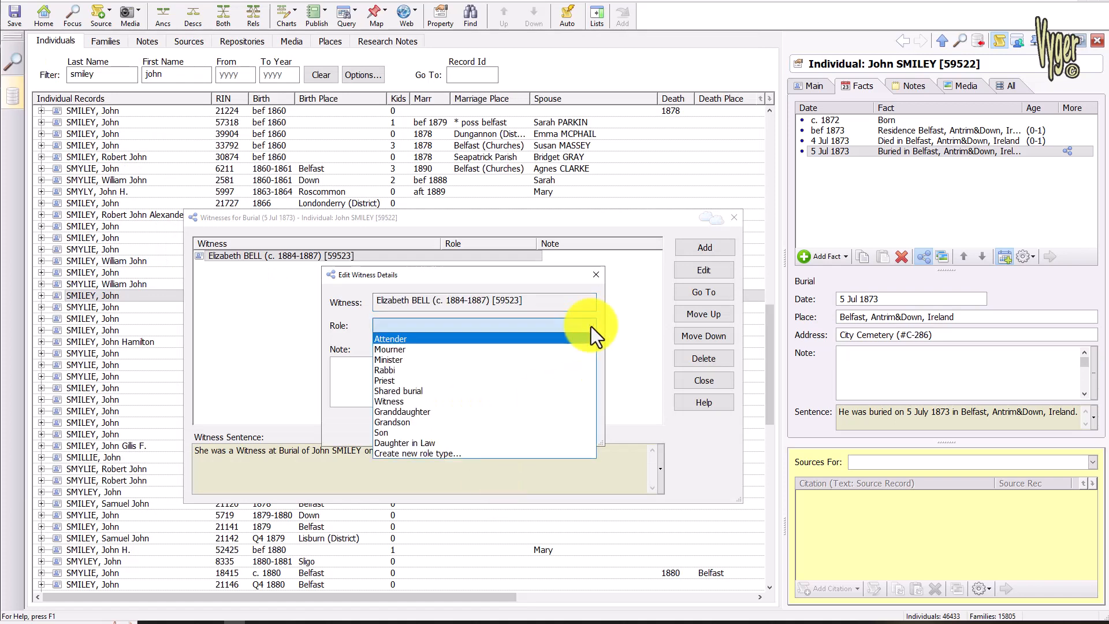
click(474, 390)
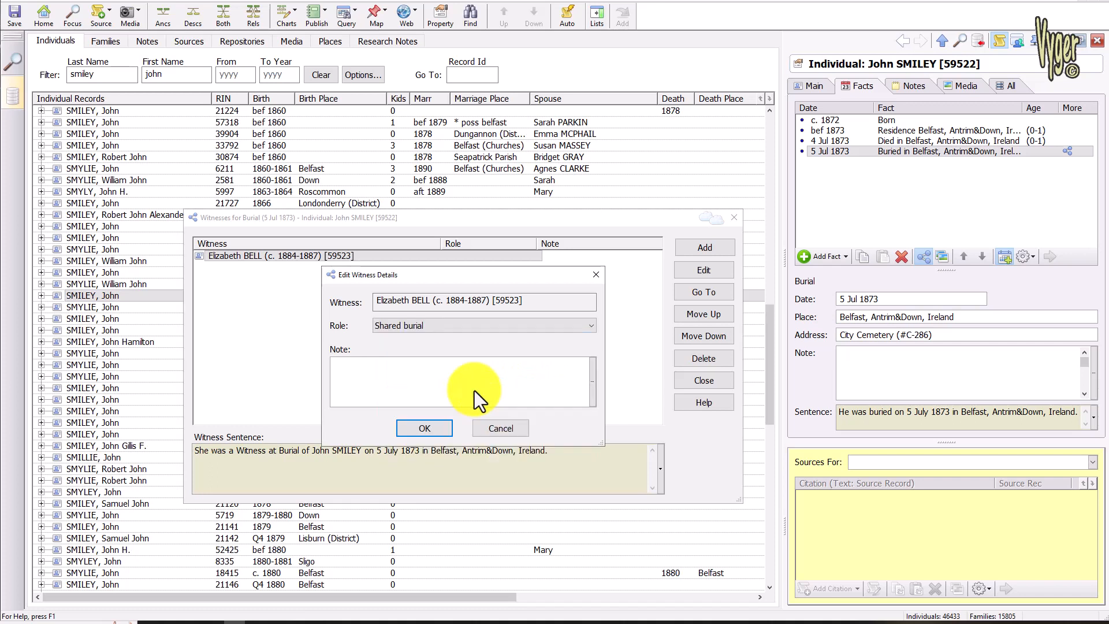
click(442, 426)
Locate the shared burial event in the witness's own record and close the witness list
click(699, 294)
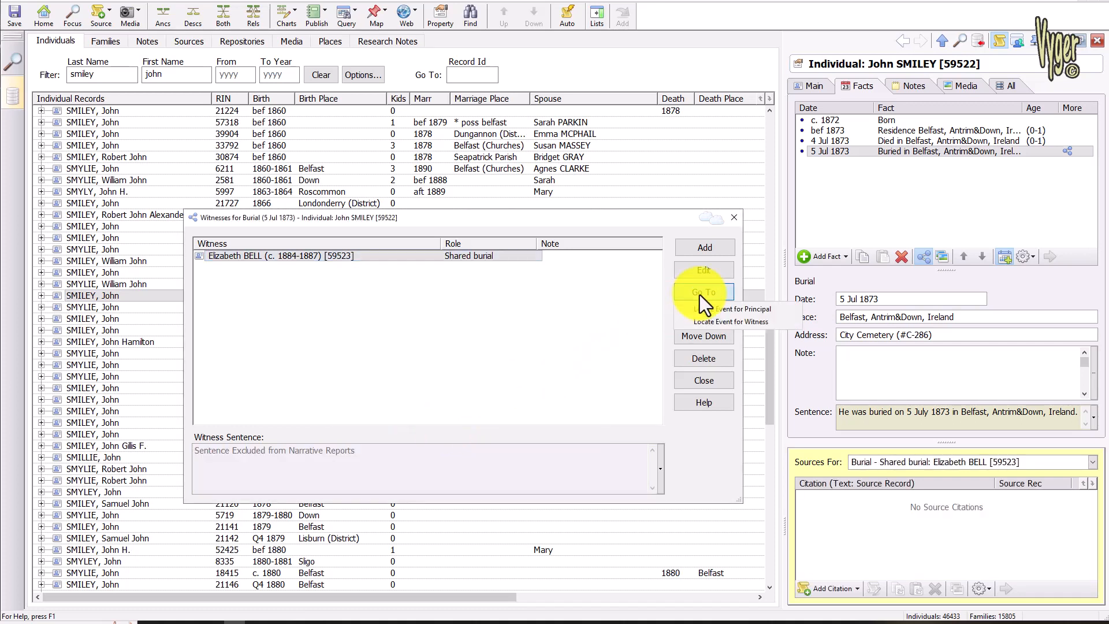
click(702, 322)
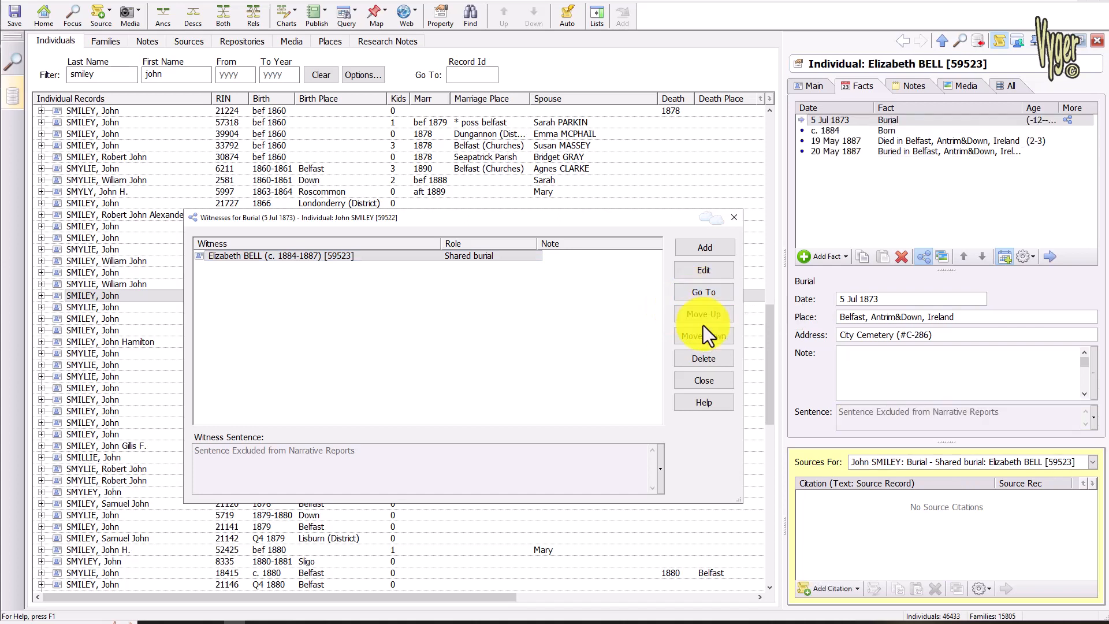
click(709, 384)
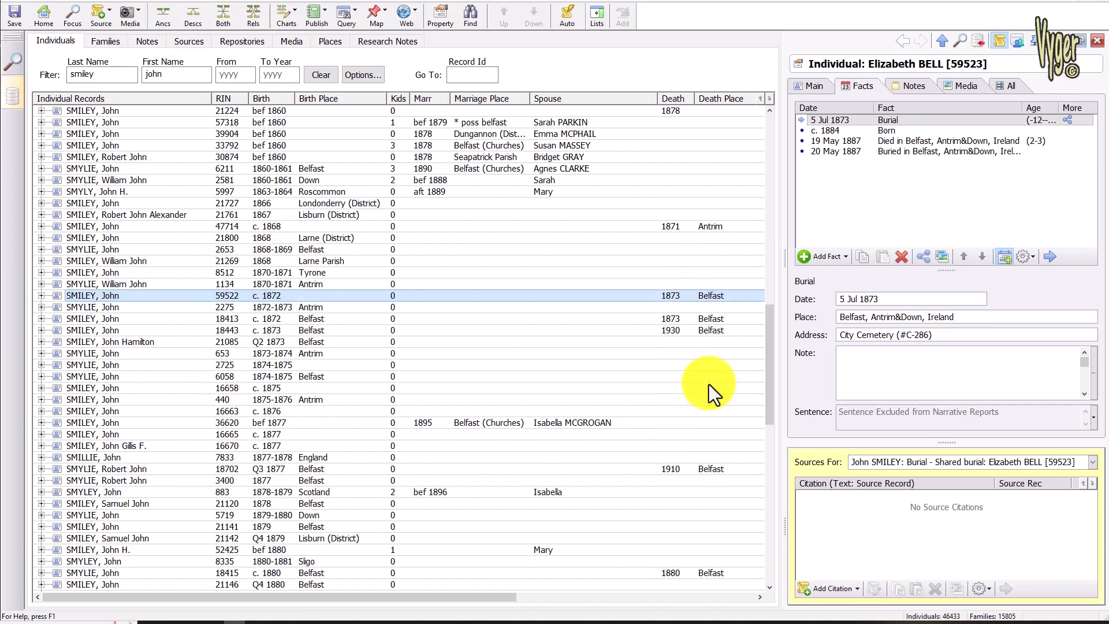
click(1067, 121)
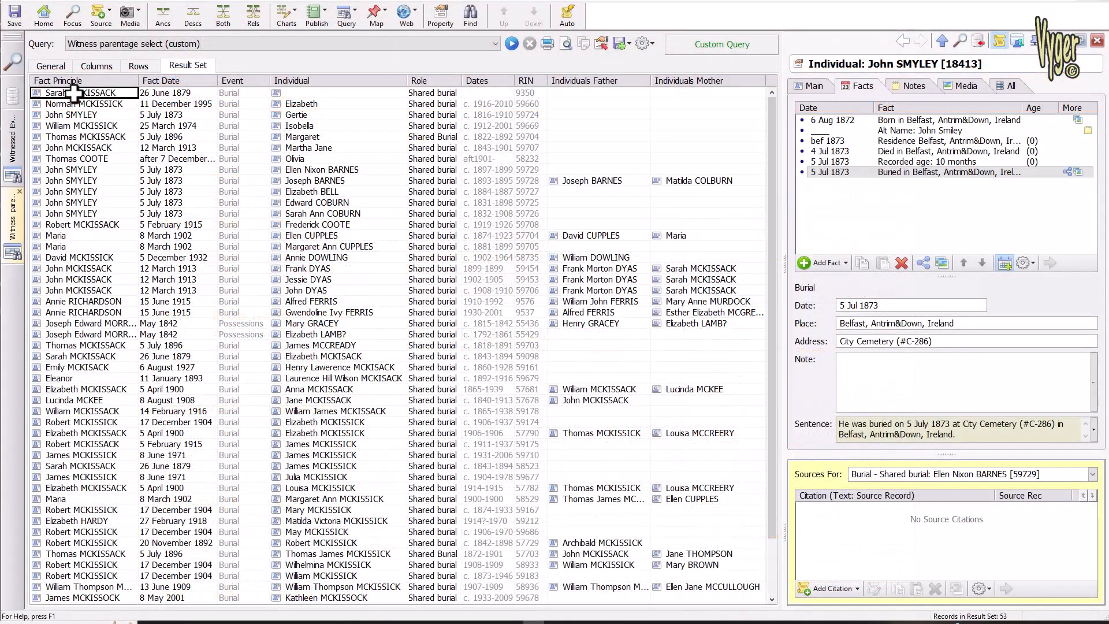
Examine the shared burial results column by column and select the block of rows dated 5 July 1873
drag(76, 94, 75, 215)
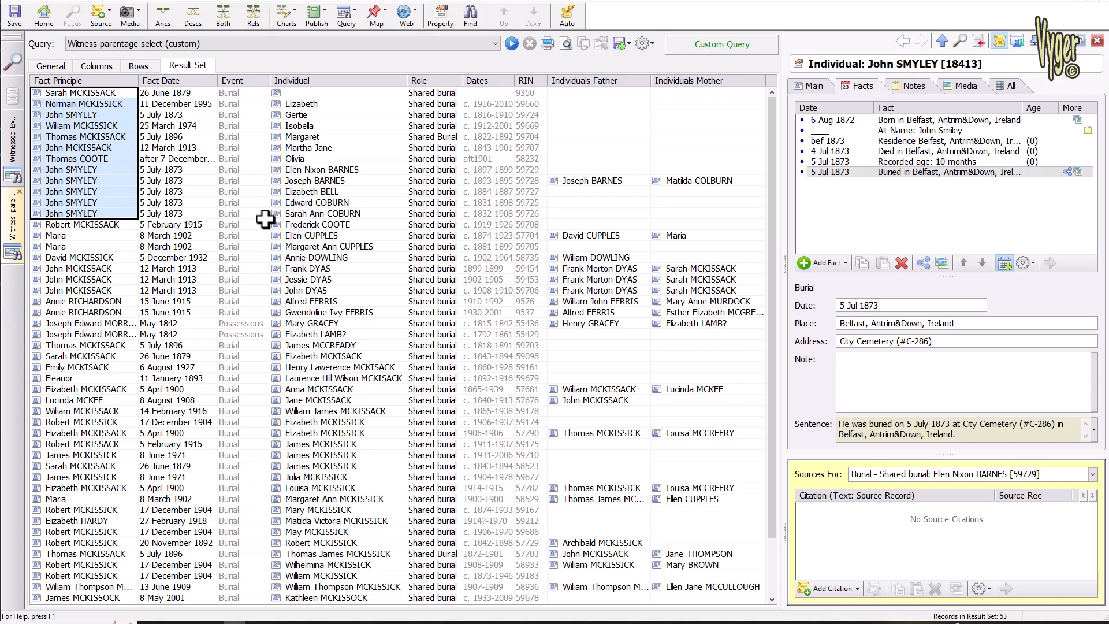
drag(173, 92, 181, 211)
drag(242, 92, 243, 214)
drag(327, 92, 316, 211)
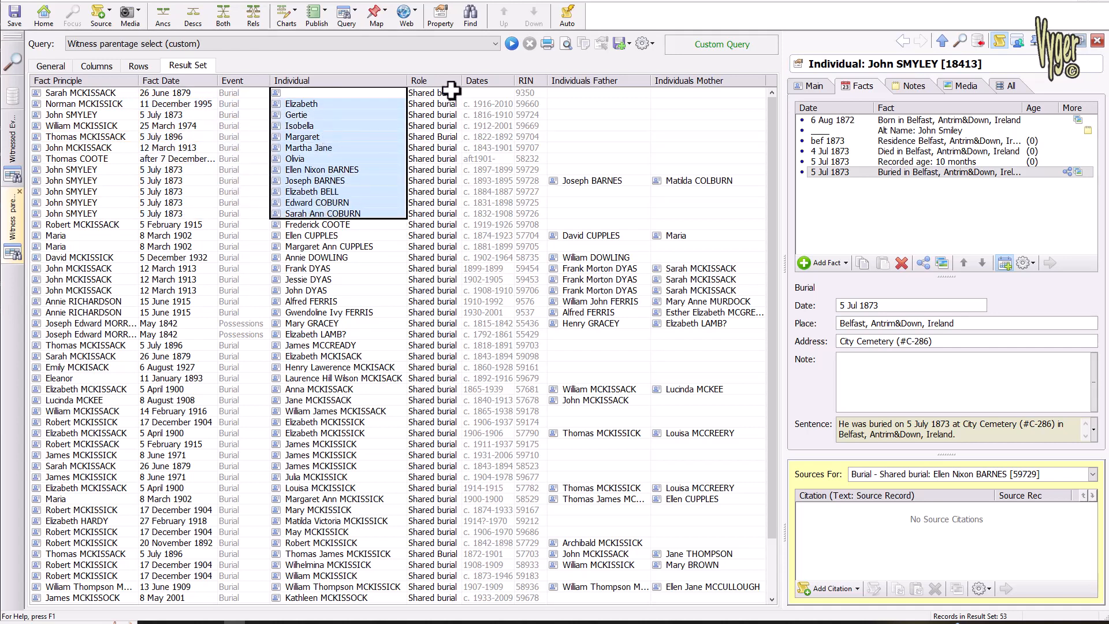
drag(450, 92, 450, 201)
drag(506, 93, 528, 202)
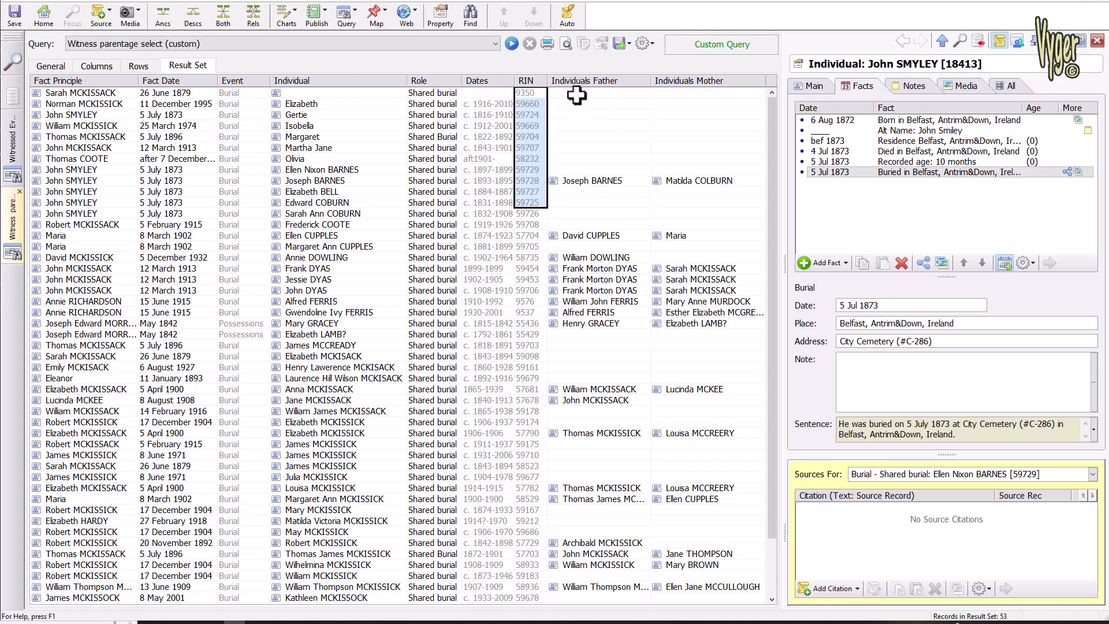
drag(577, 95, 685, 208)
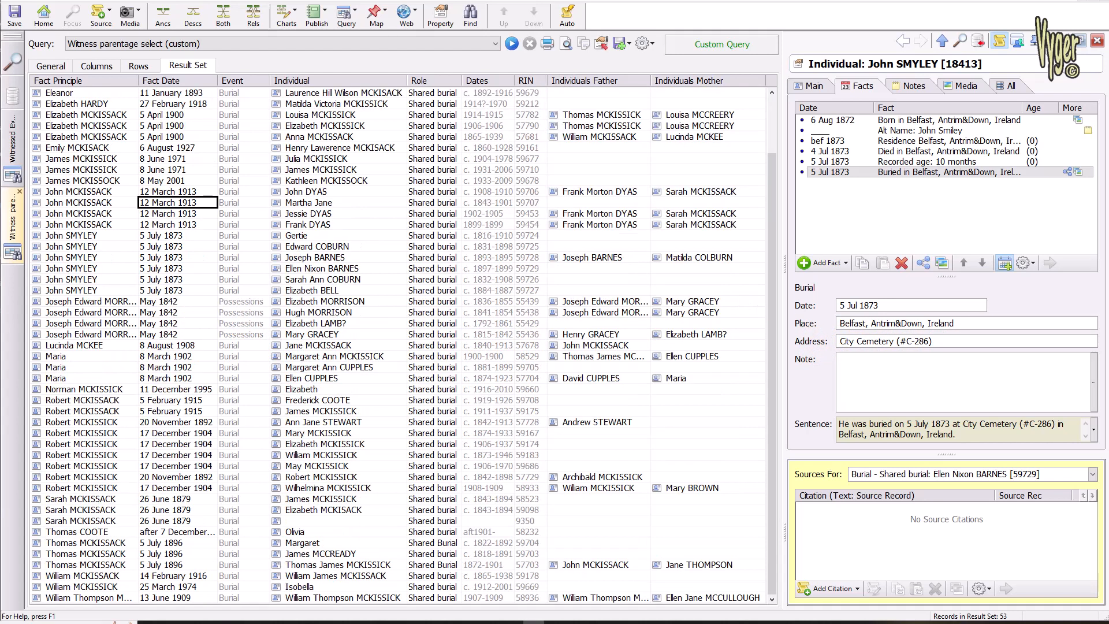
click(77, 235)
drag(77, 237, 720, 293)
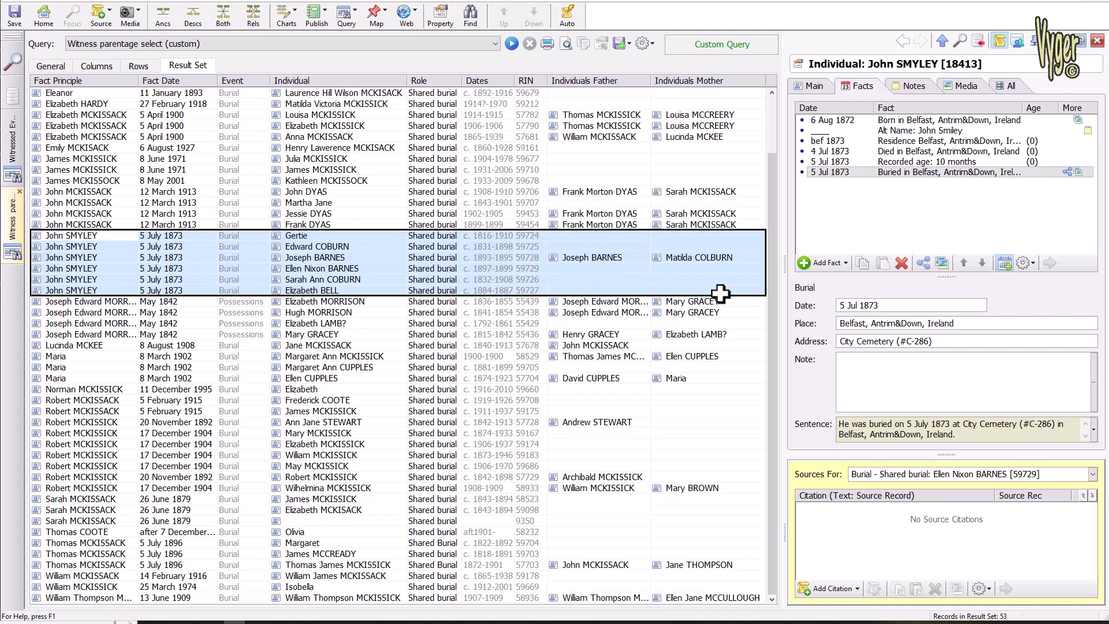
Rerun the Witness parentage select query for roles containing "nephew" and examine the parent columns
click(512, 43)
text(nephew)
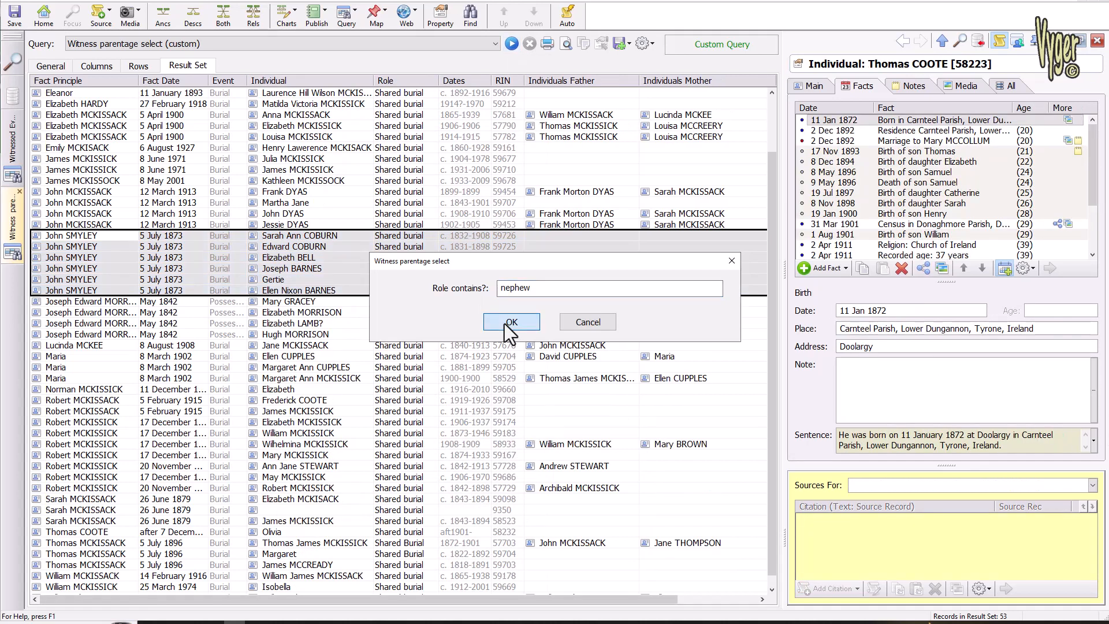
click(505, 324)
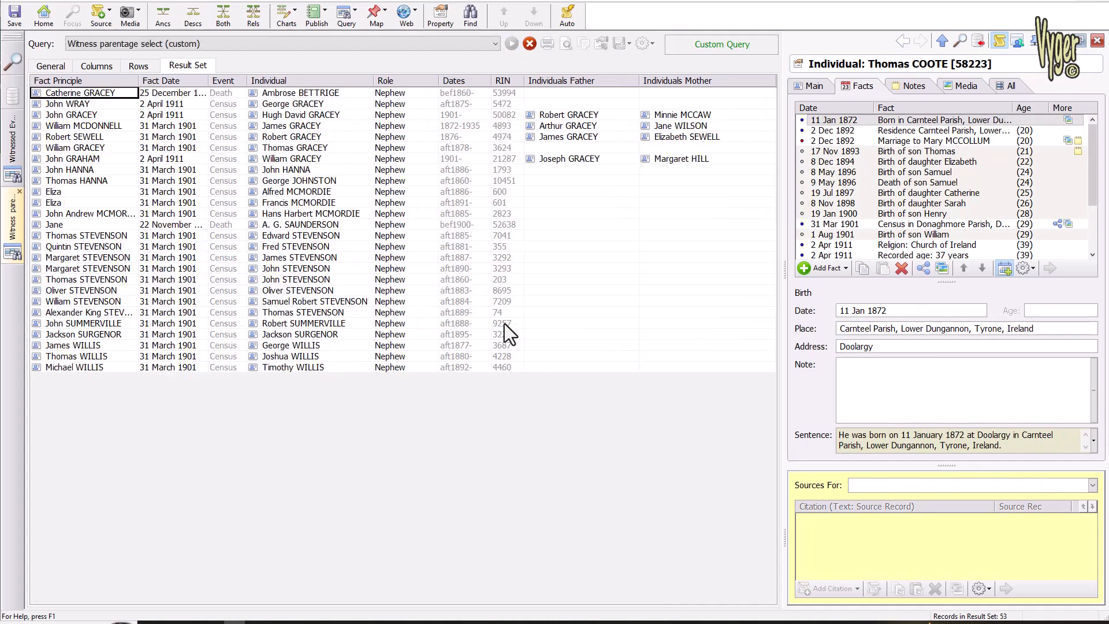
drag(549, 165, 736, 369)
Show the first fact principal's record, check her parents and view her will fact of 18 Jan 1899
click(72, 93)
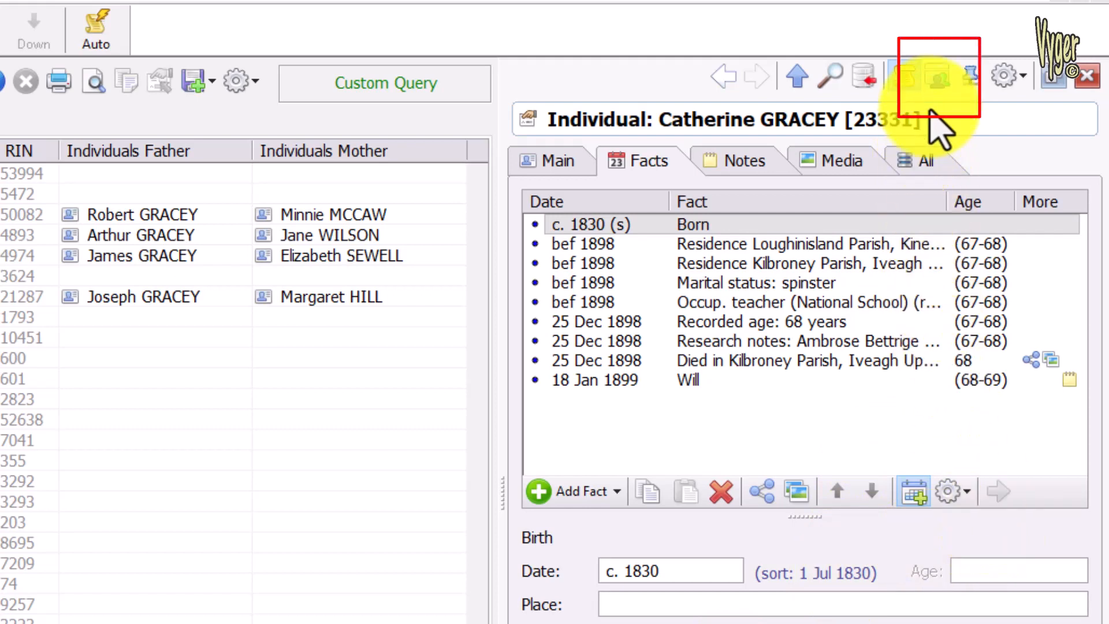
click(937, 88)
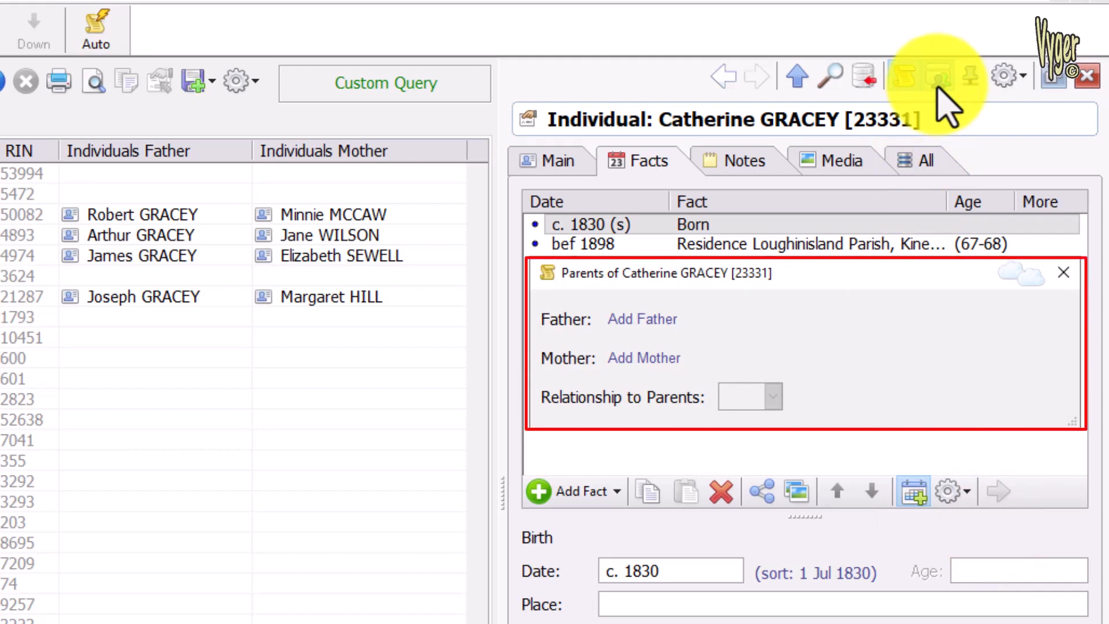
click(670, 380)
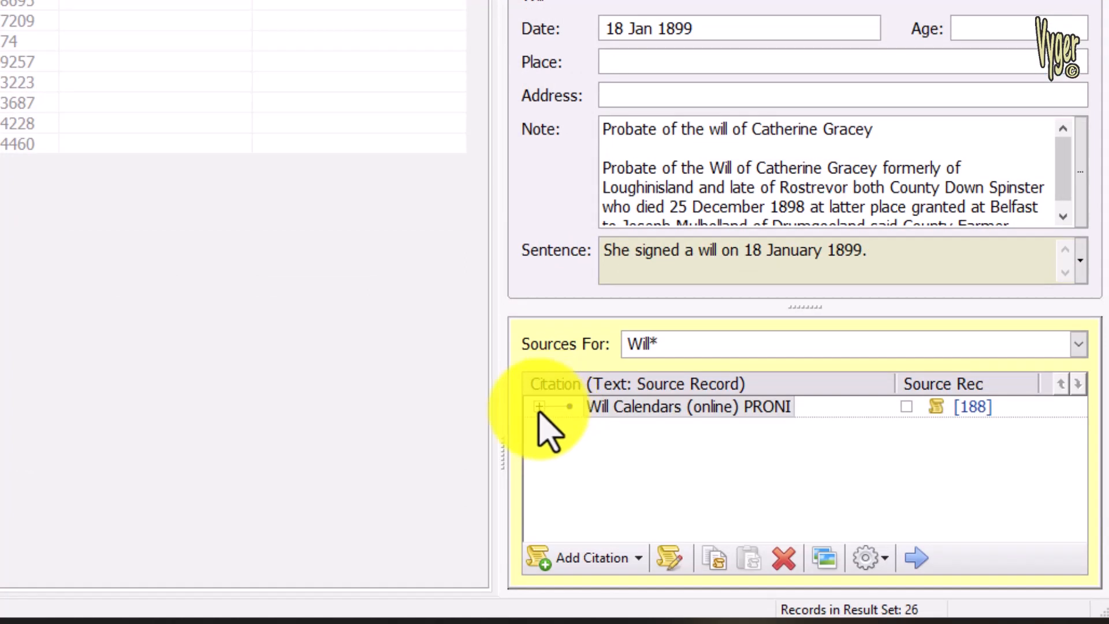
Expand the PRONI will calendar citation of the 18 Jan 1899 will fact and read the probate note
click(539, 407)
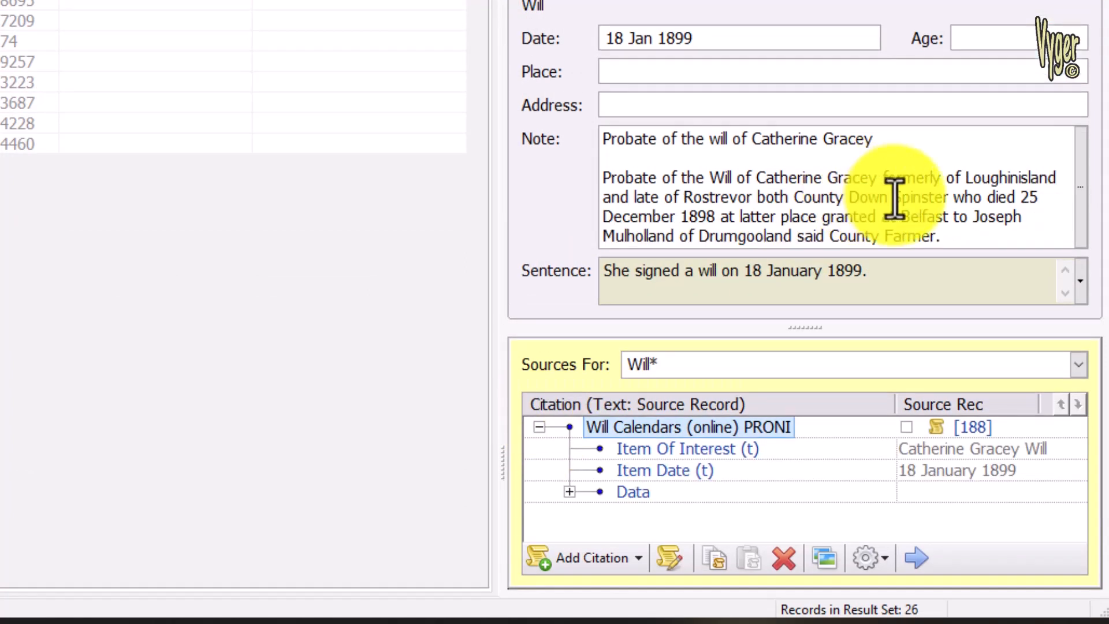
drag(894, 200, 951, 203)
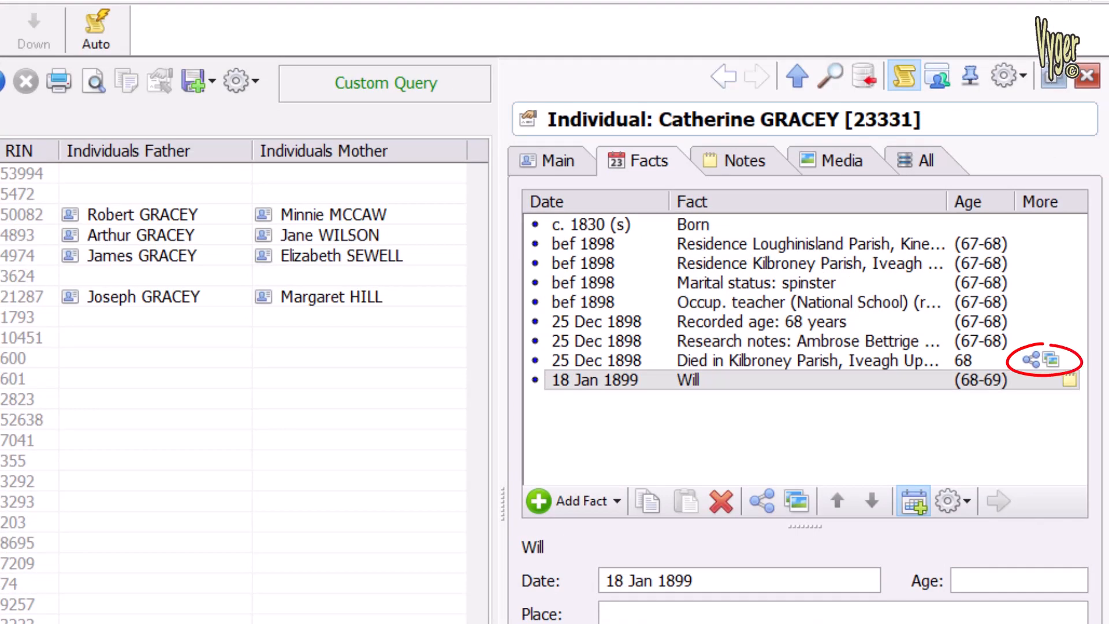
Open the death registration document attached to the 25 Dec 1898 death fact and examine register entry 500
click(880, 363)
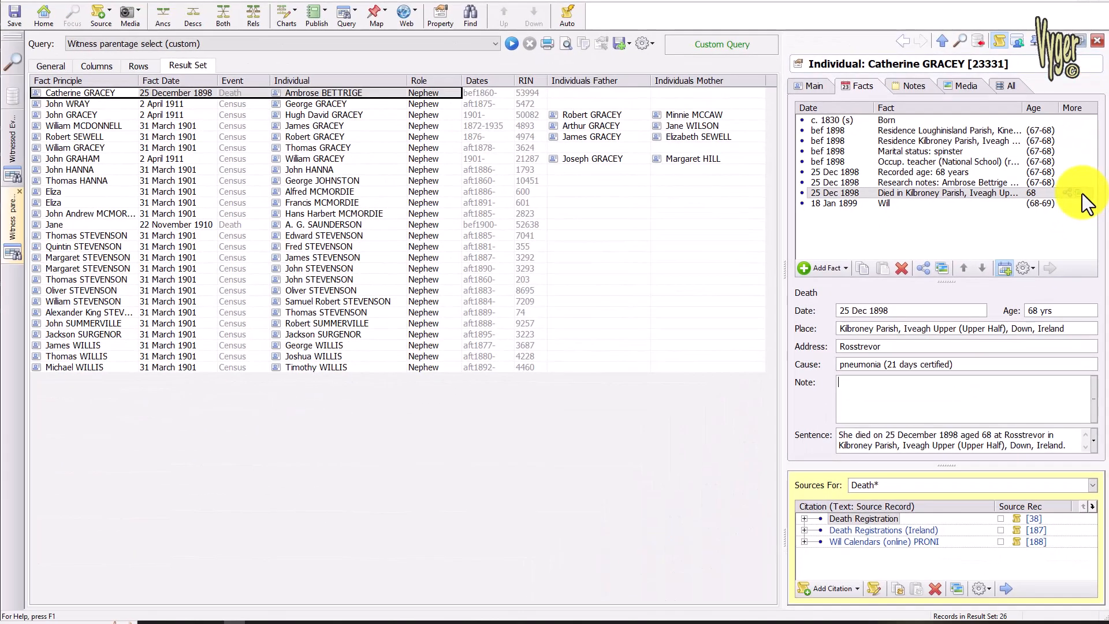
click(1080, 193)
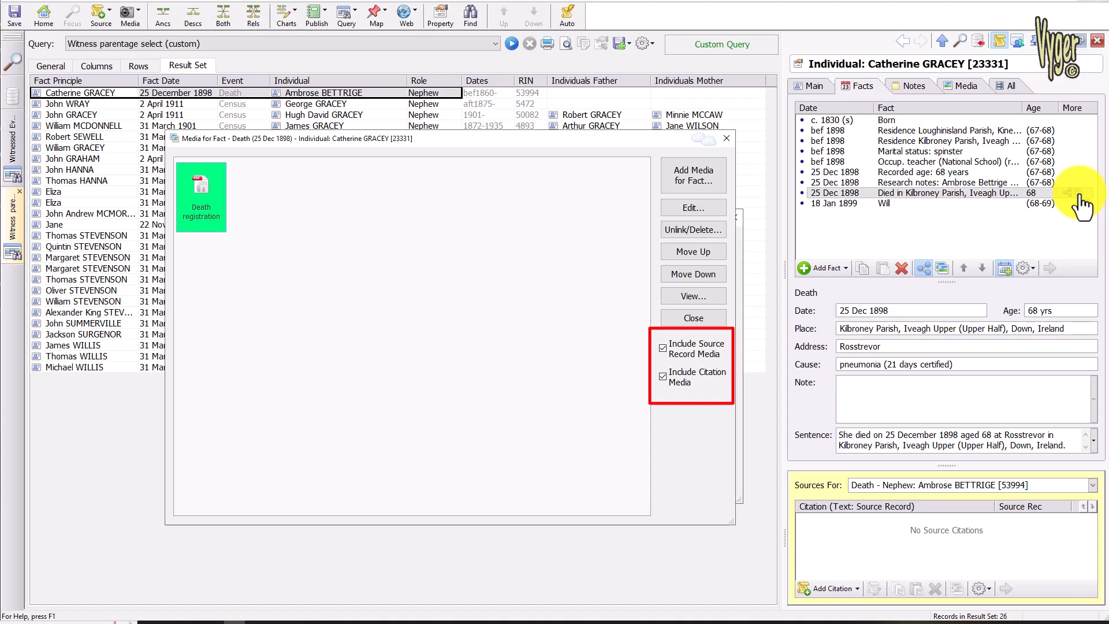
double_click(202, 199)
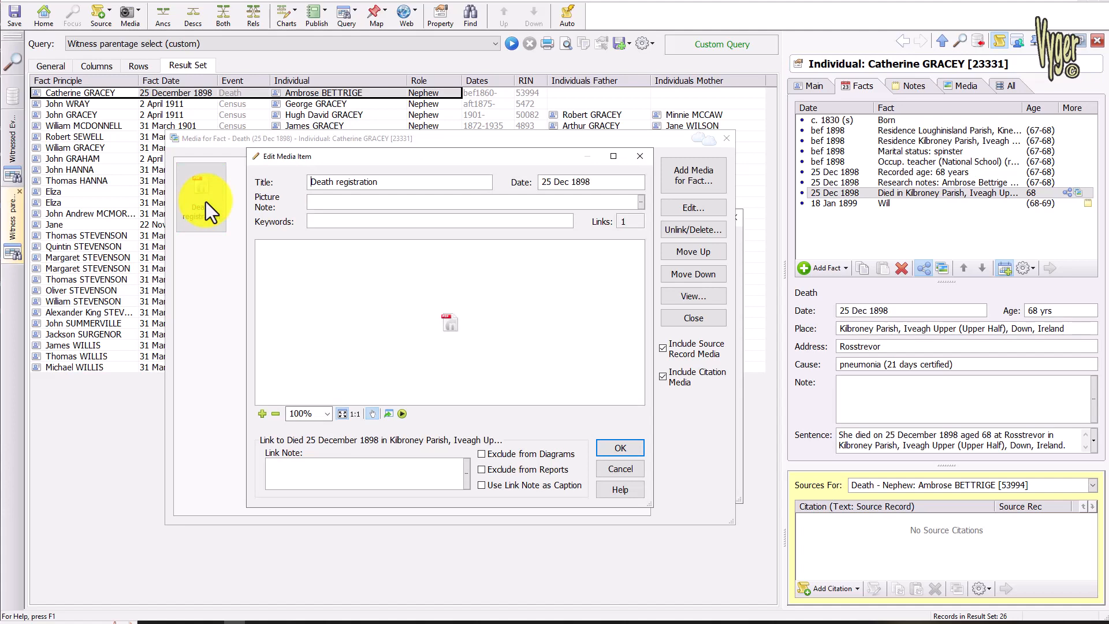
double_click(453, 326)
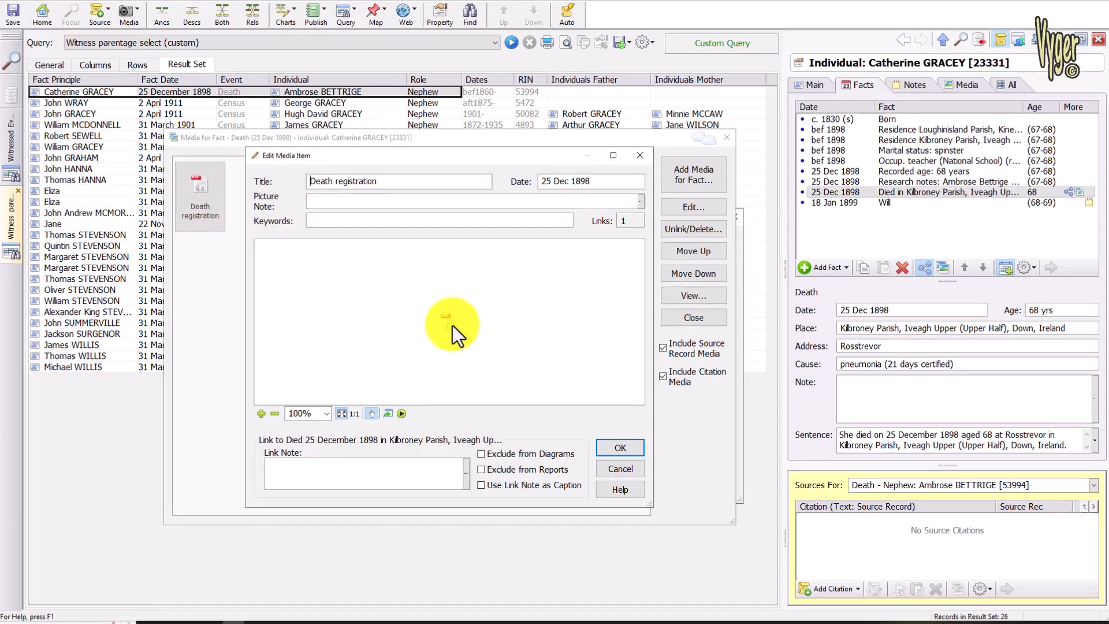
drag(1019, 252, 1032, 379)
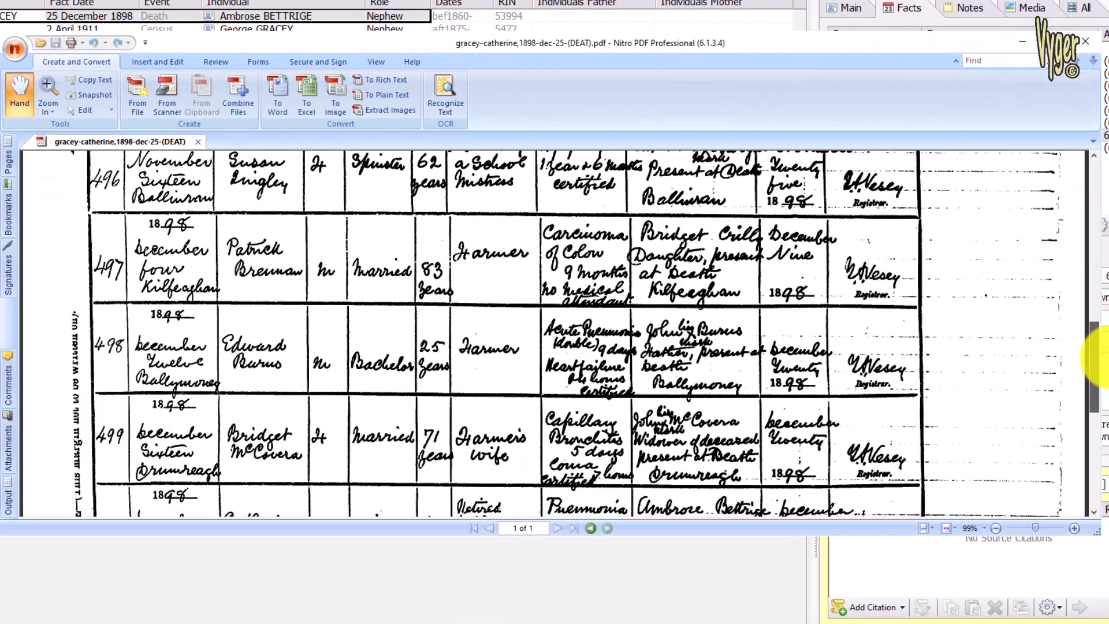
drag(1095, 358, 1095, 386)
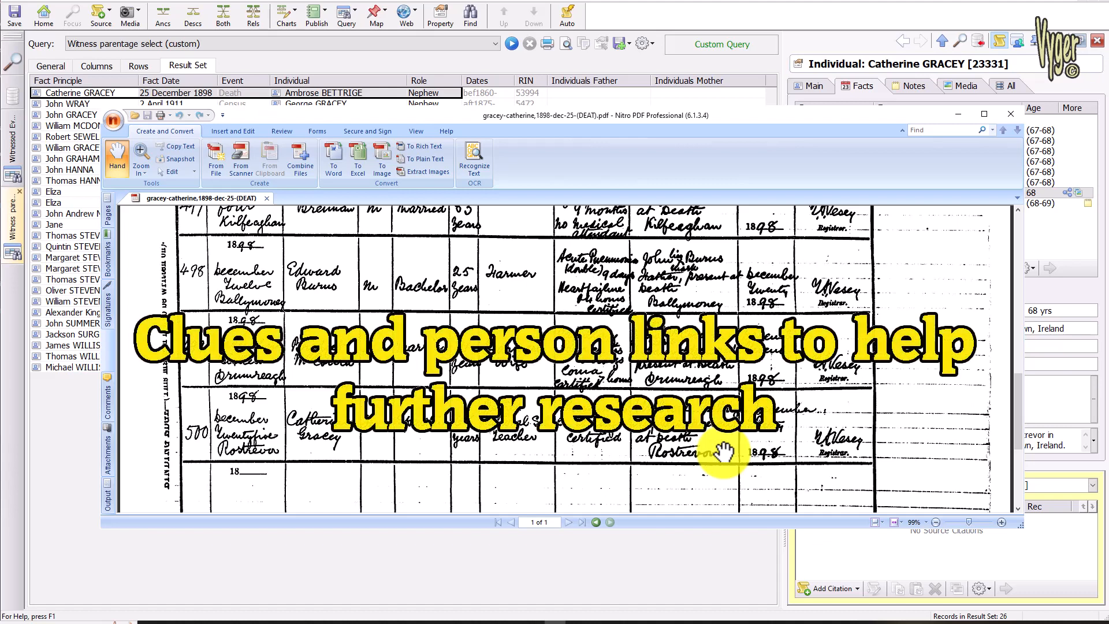
Close the death registration PDF, its media item, the fact's media list and the witness list
click(512, 622)
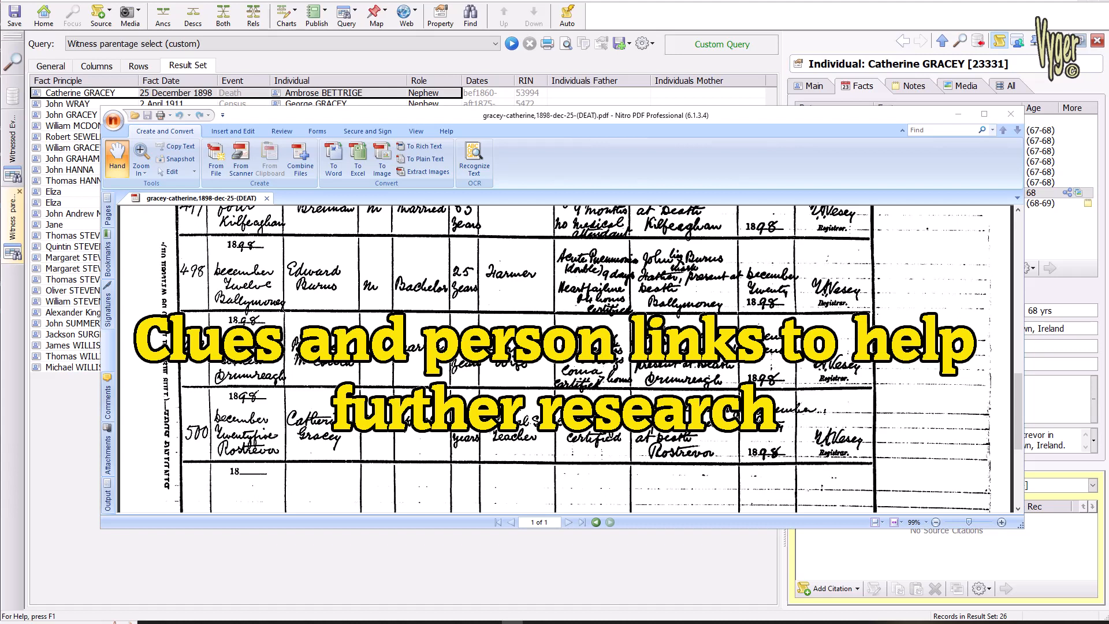
click(1018, 114)
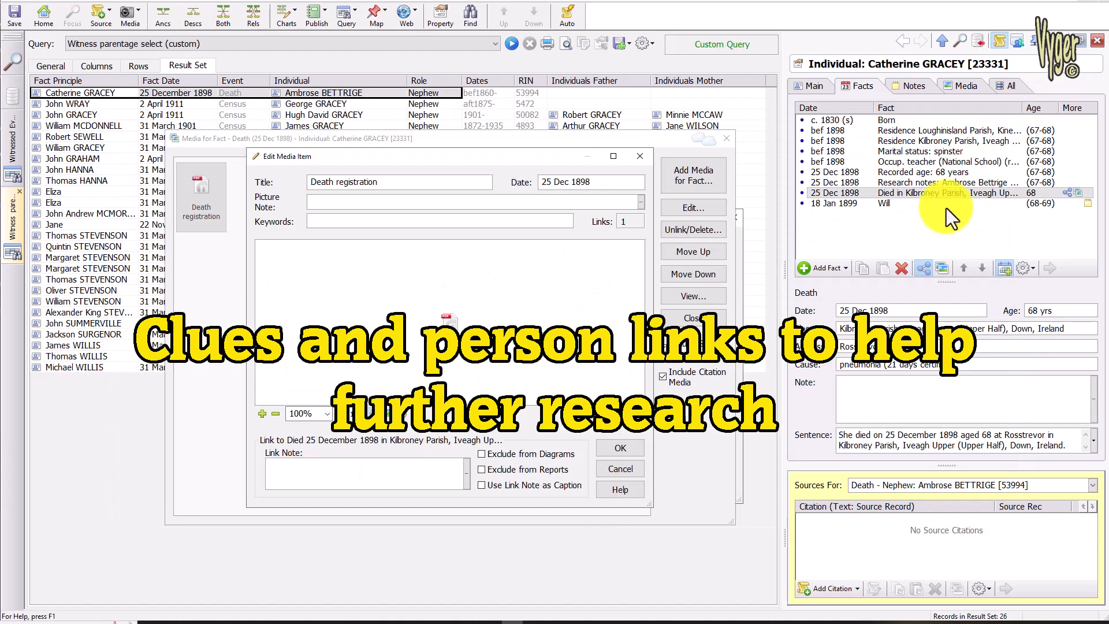
click(691, 316)
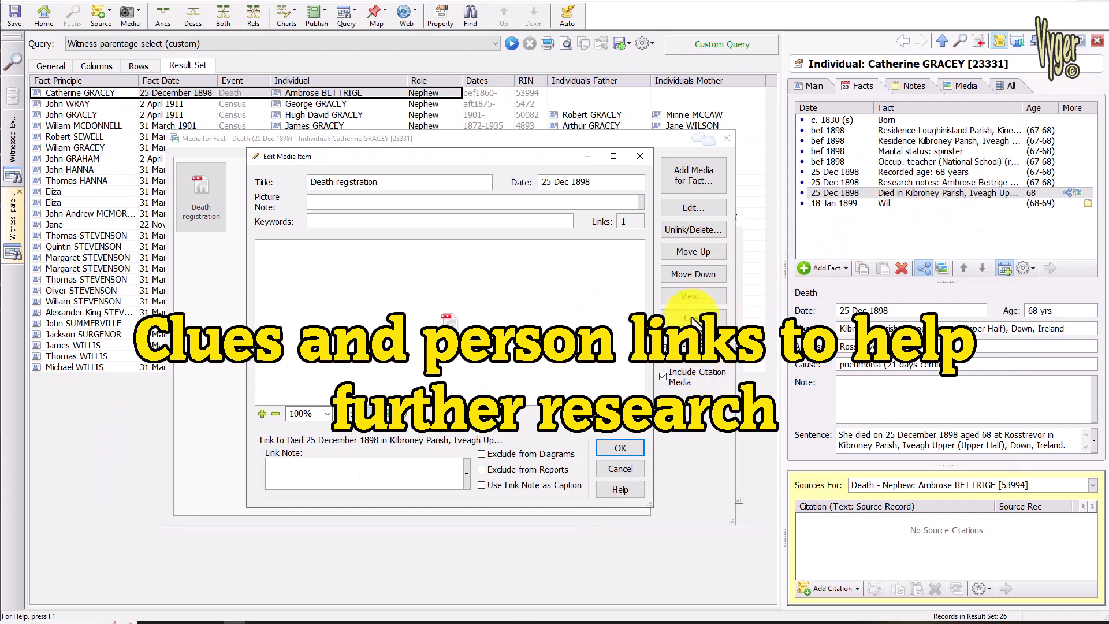
click(629, 447)
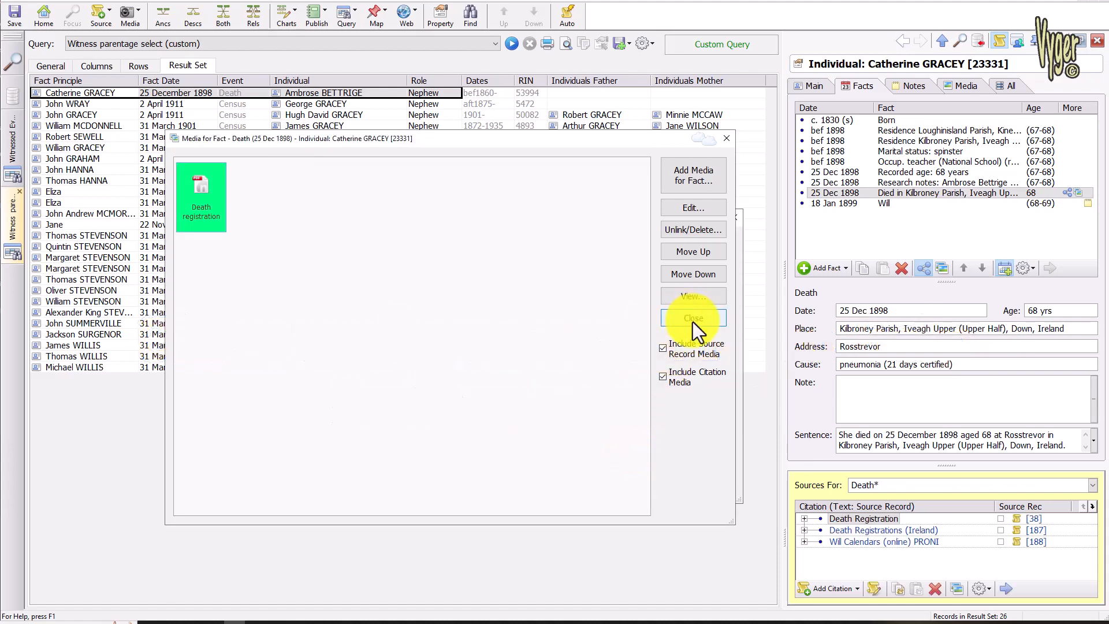
click(693, 319)
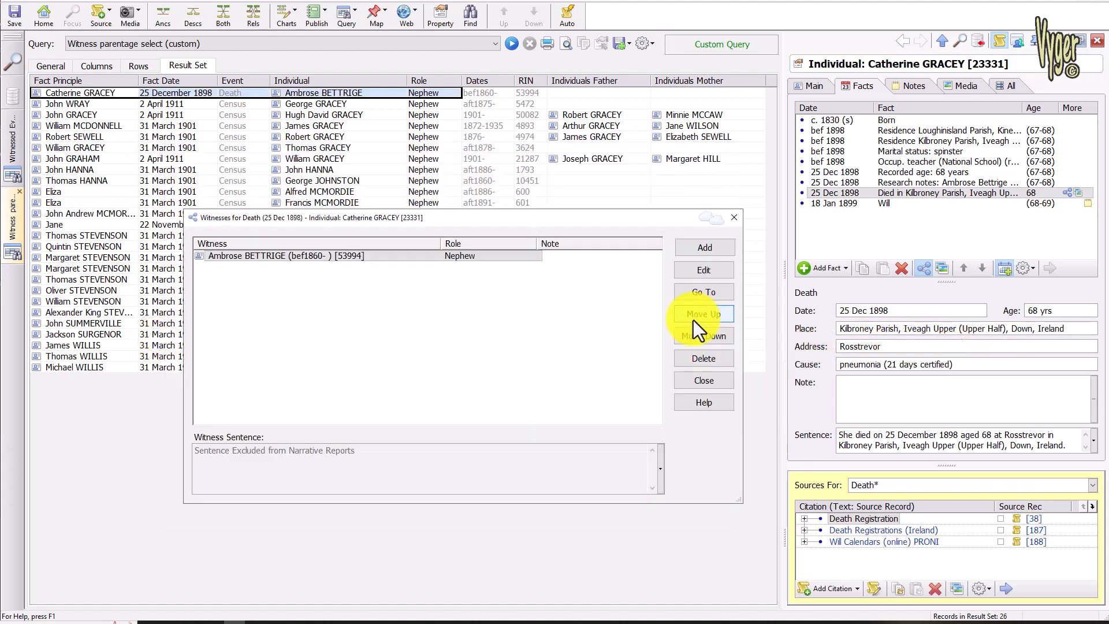
click(707, 383)
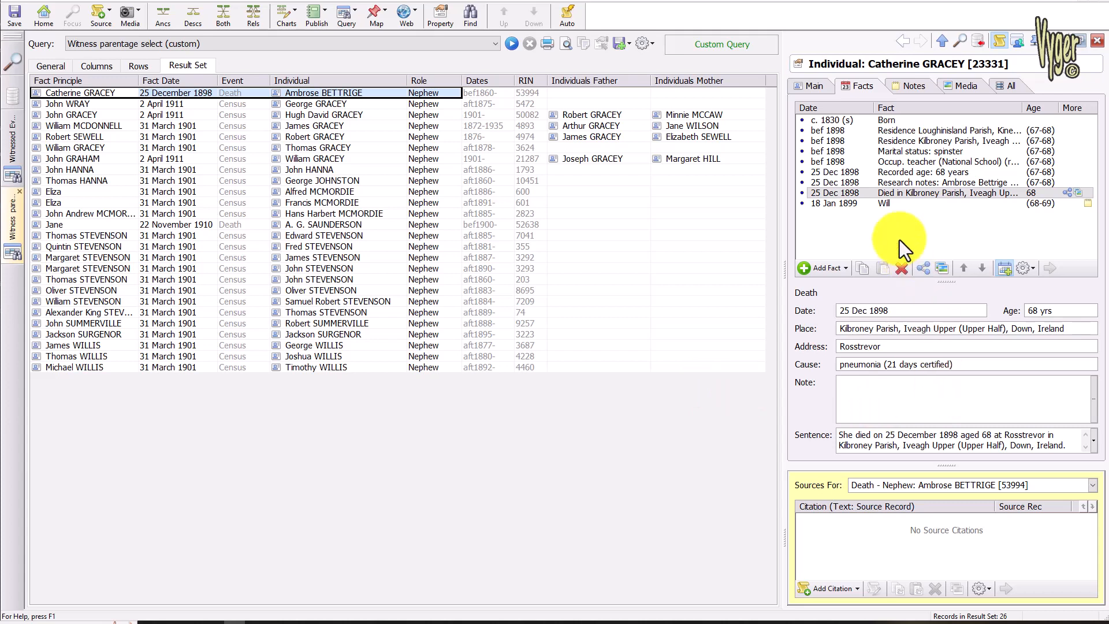
Check the recorded age fact dated 25 Dec 1898 and set the age on the death fact to 68
click(902, 173)
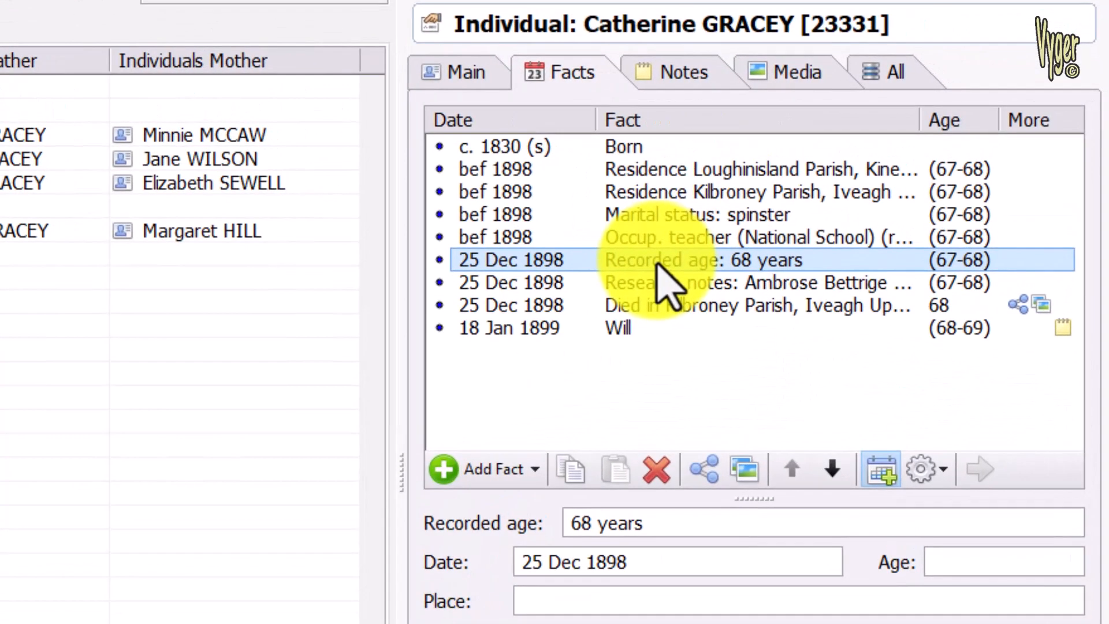
drag(637, 525, 559, 534)
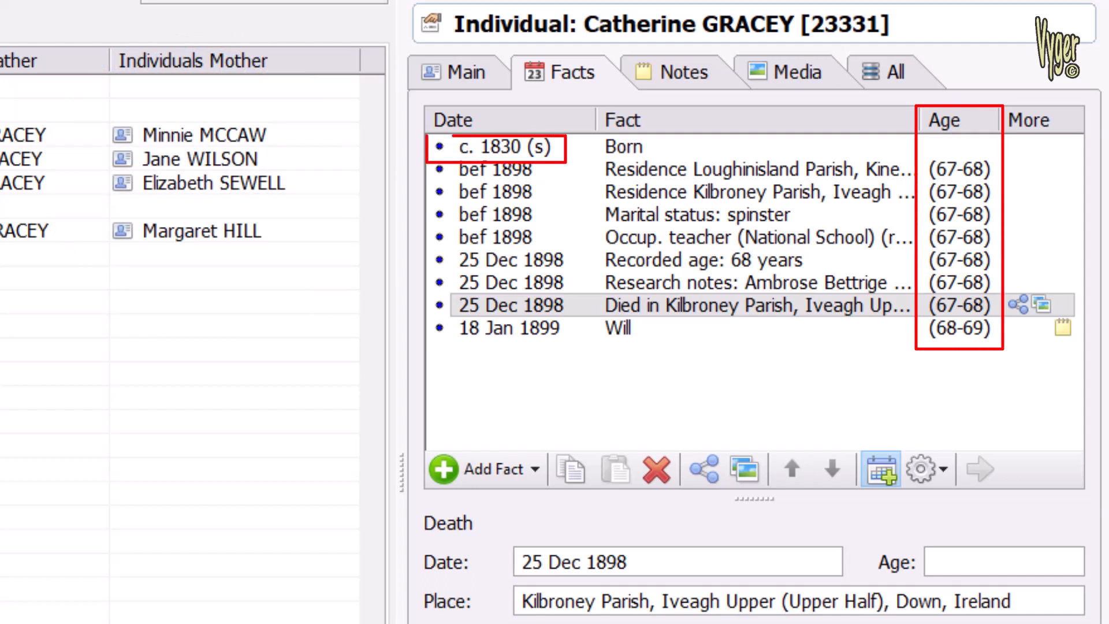
click(582, 306)
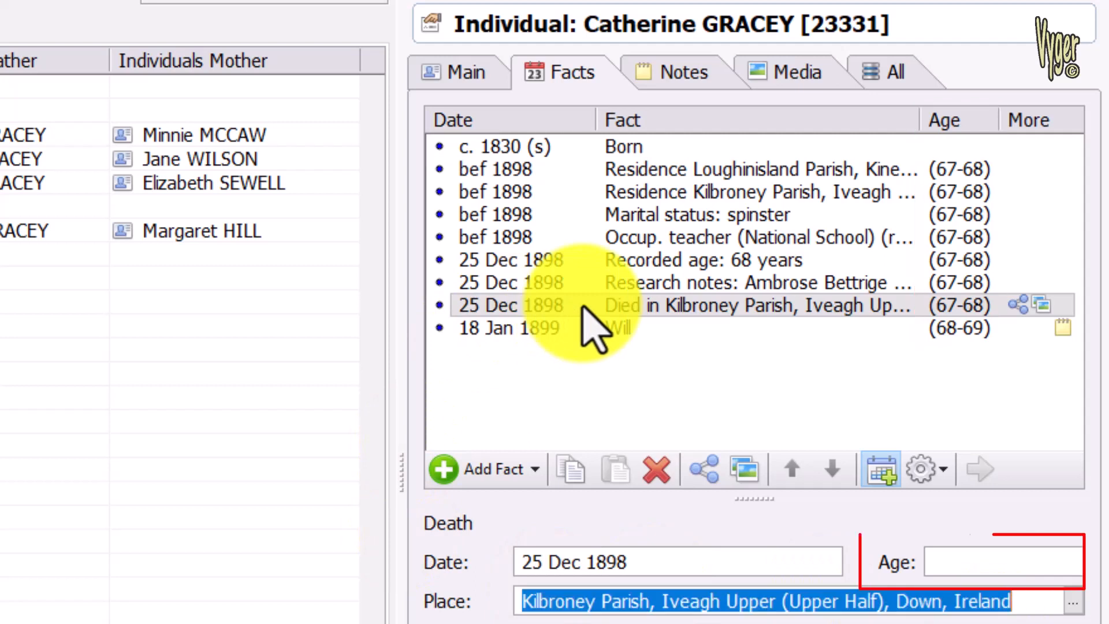
click(950, 564)
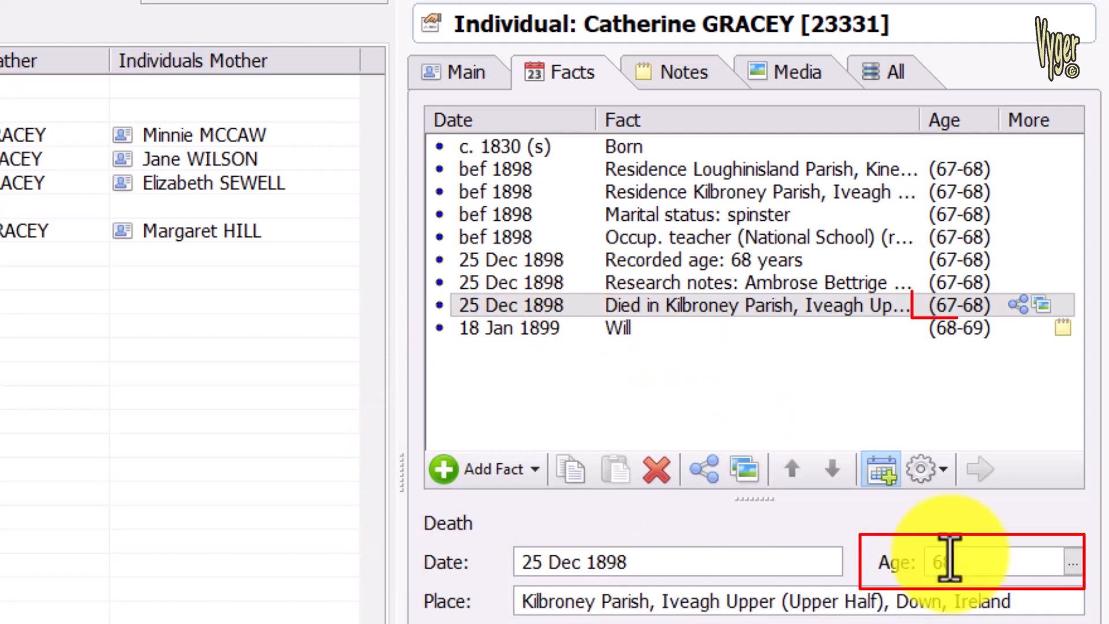
text(68)
key(Tab)
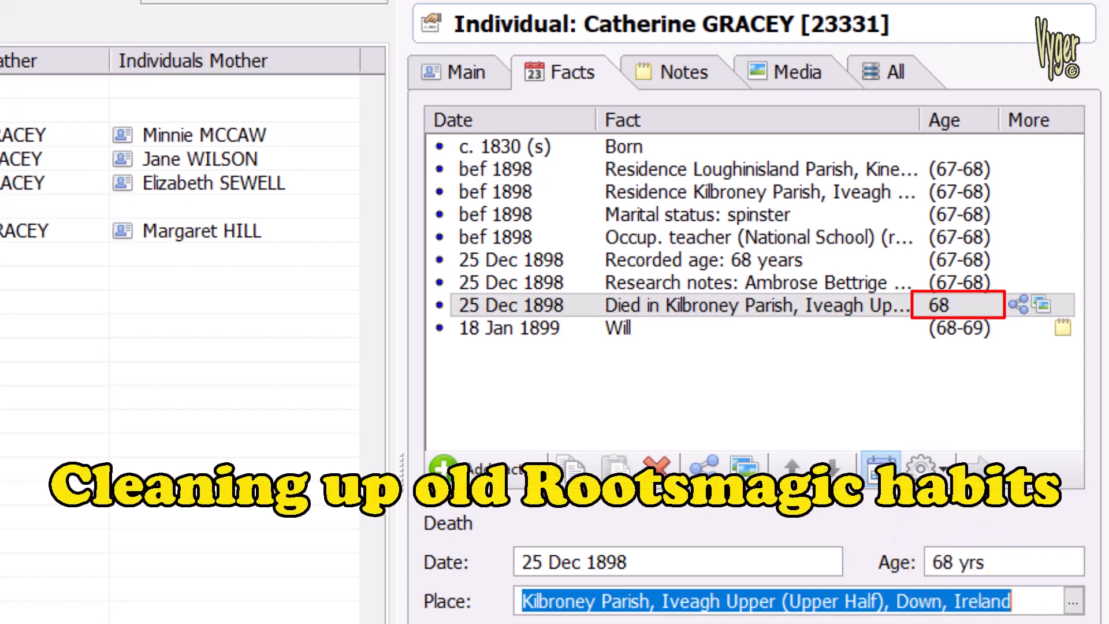
key(Tab)
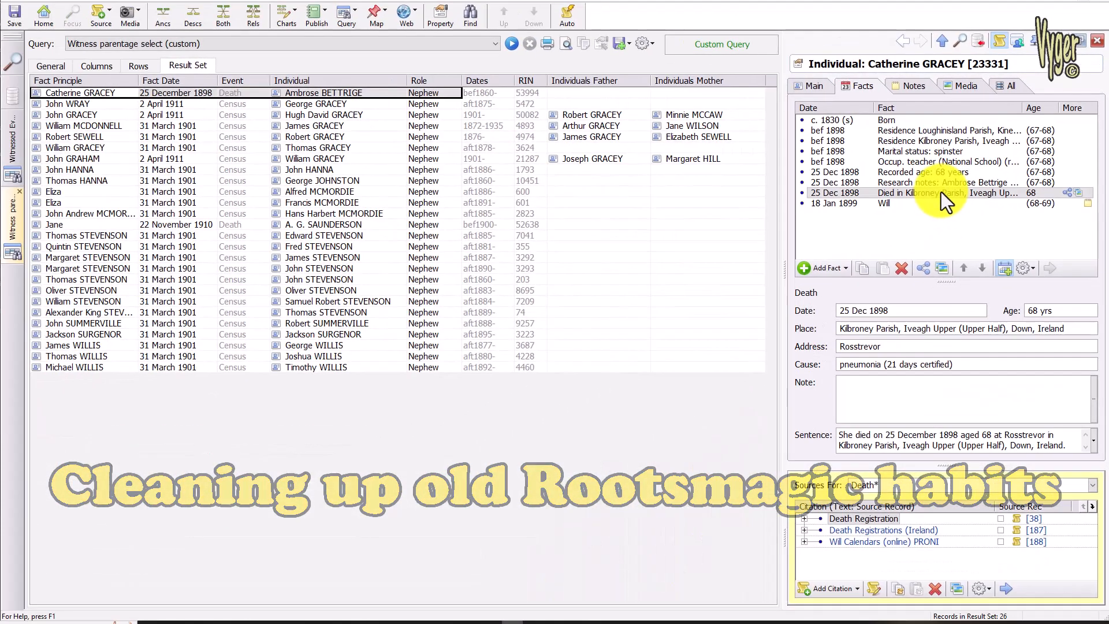
click(742, 305)
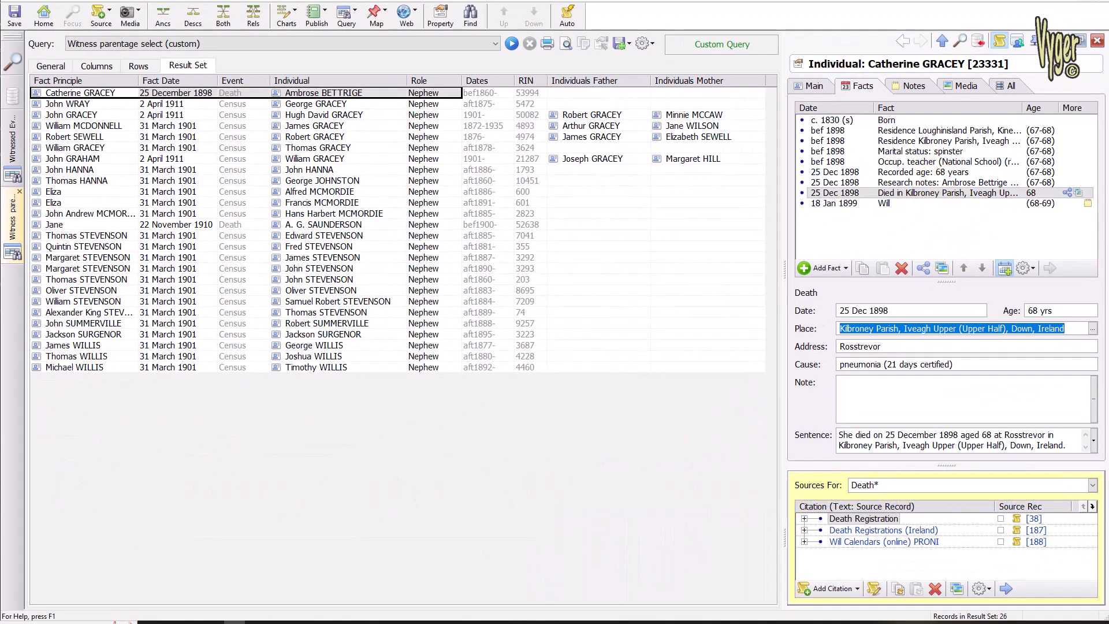